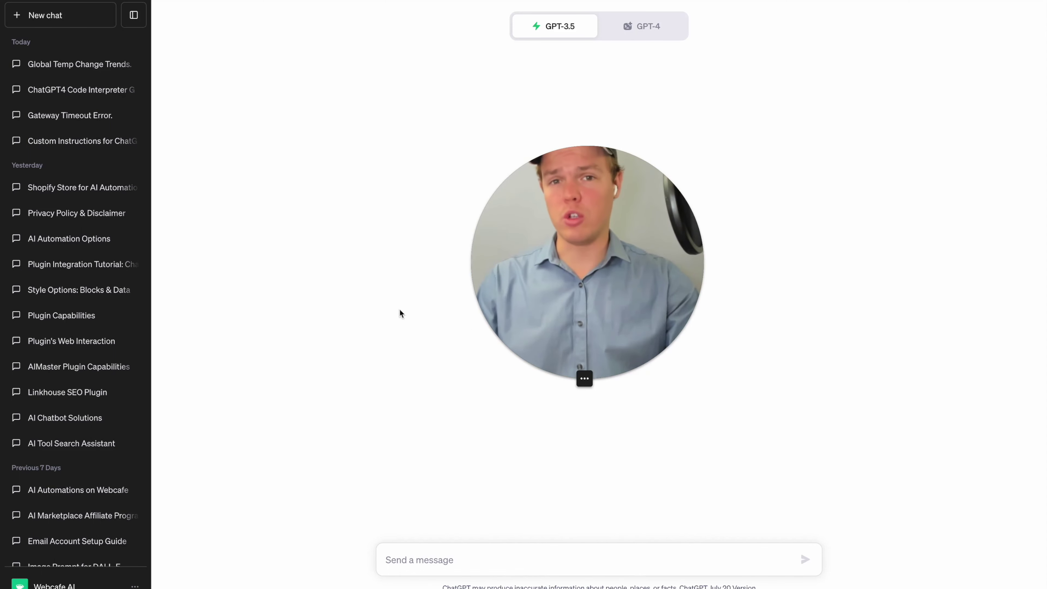
Verify in Settings & Beta that the Custom instructions beta feature is switched on
{"action": "left_click", "coordinate": [139, 585]}
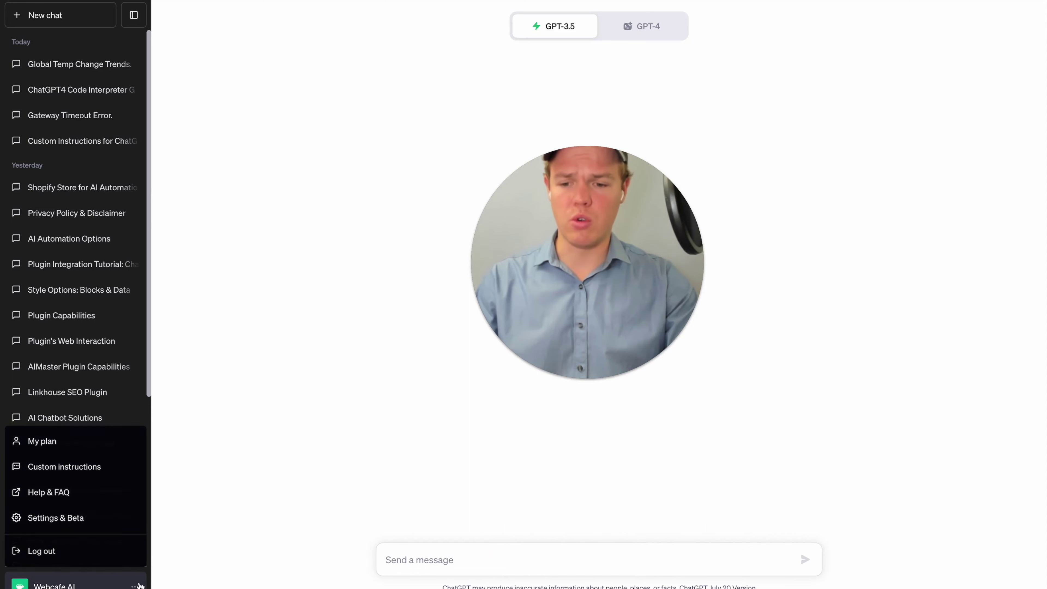
{"action": "left_click", "coordinate": [124, 519]}
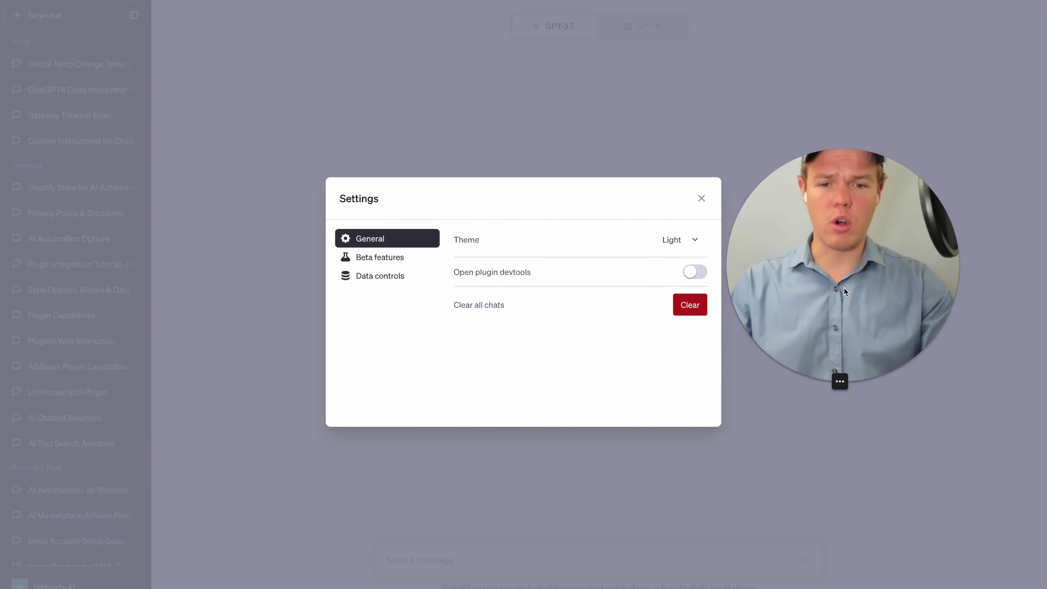
{"action": "left_click", "coordinate": [385, 258]}
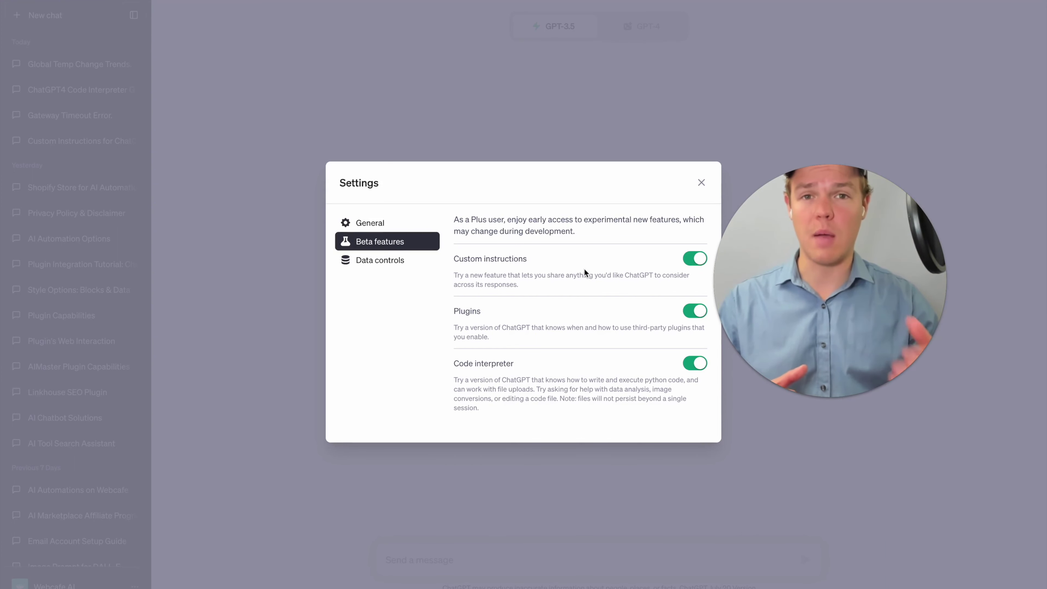
{"action": "left_click", "coordinate": [322, 251]}
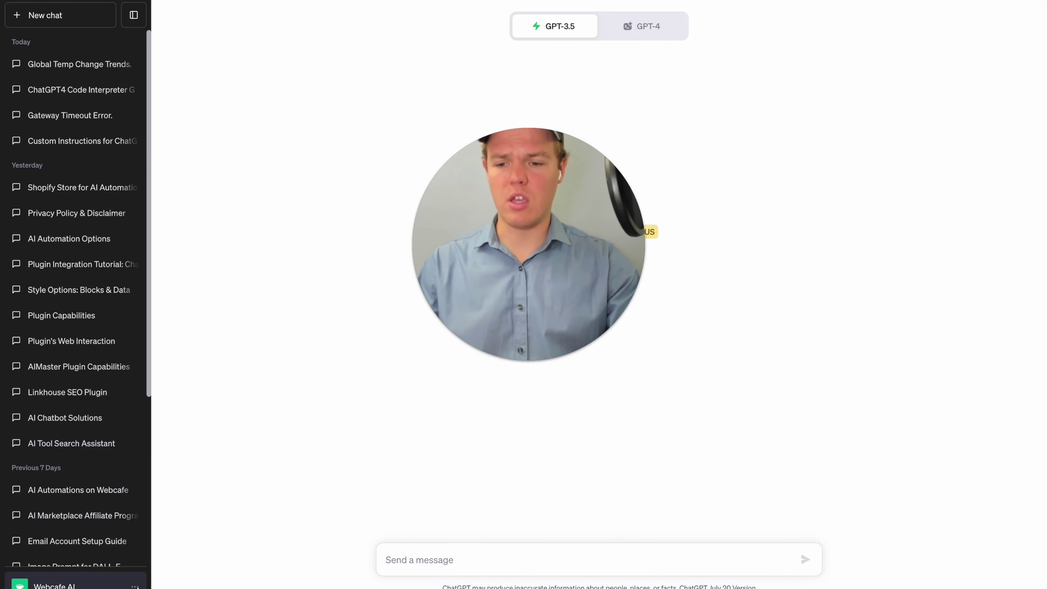
{"action": "left_click", "coordinate": [136, 585]}
Fill the custom instructions with a third-grade teacher profile and a lesson-plan response style
{"action": "left_click", "coordinate": [112, 468]}
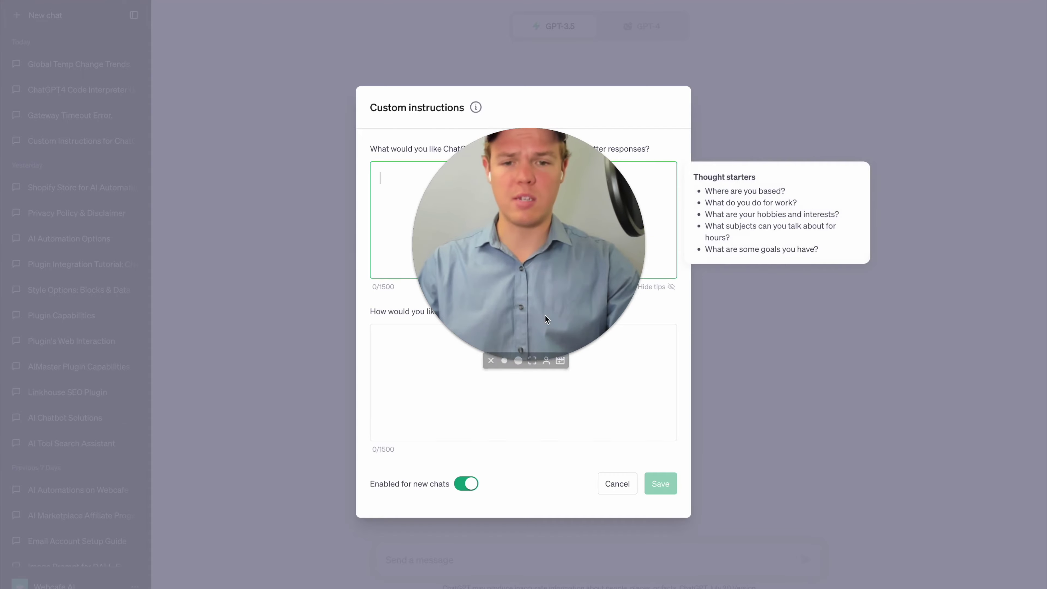
{"action": "left_click_drag", "start_coordinate": [545, 315], "coordinate": [247, 310]}
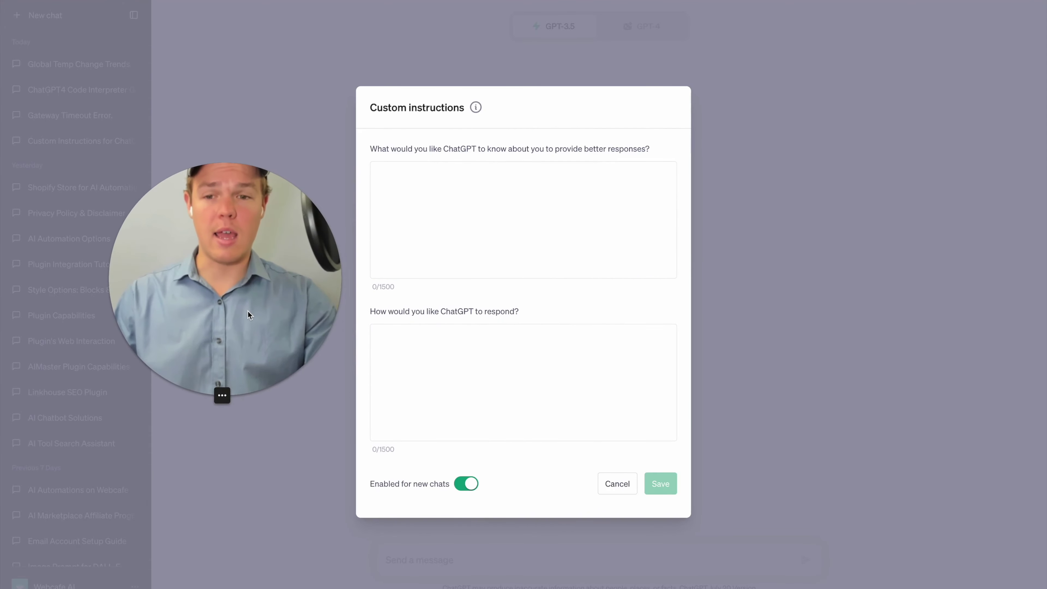
{"action": "left_click", "coordinate": [649, 276]}
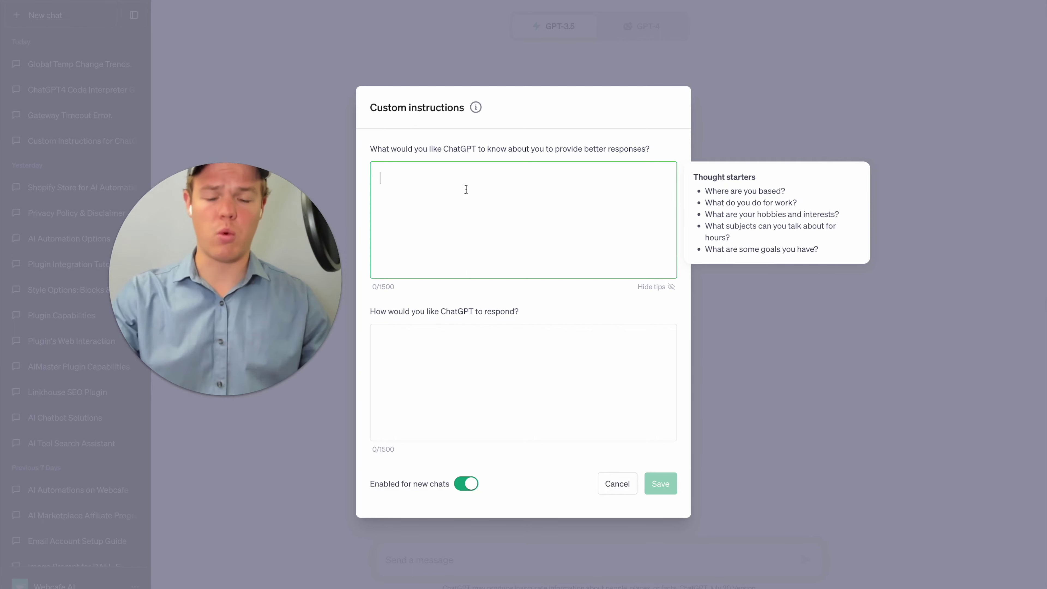
{"action": "type", "text": "I am a third-grade teacher who often uses ChatGPT to generate lesson plans and educational content."}
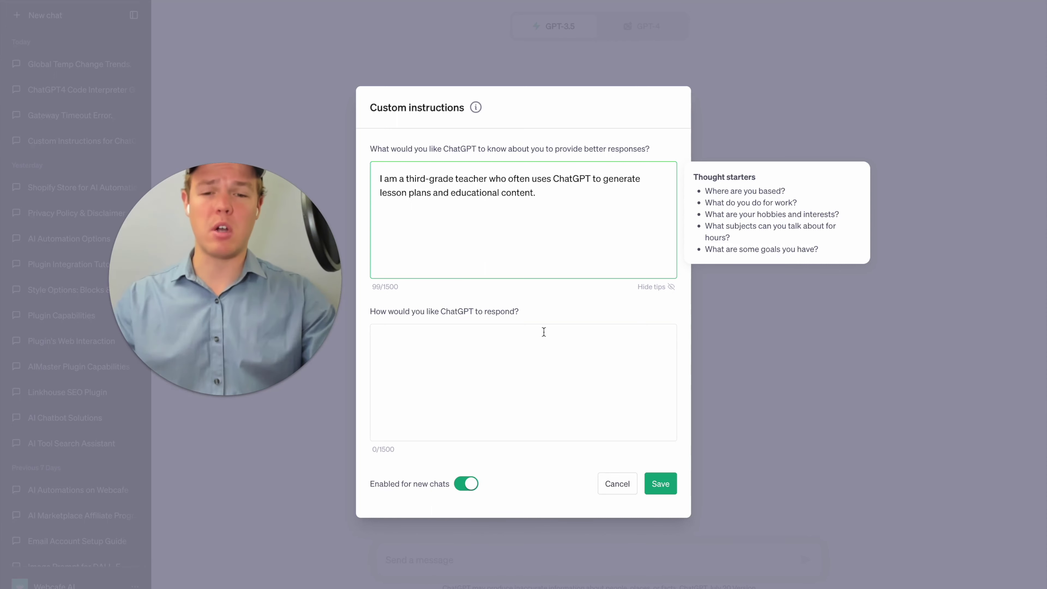
{"action": "left_click", "coordinate": [537, 362]}
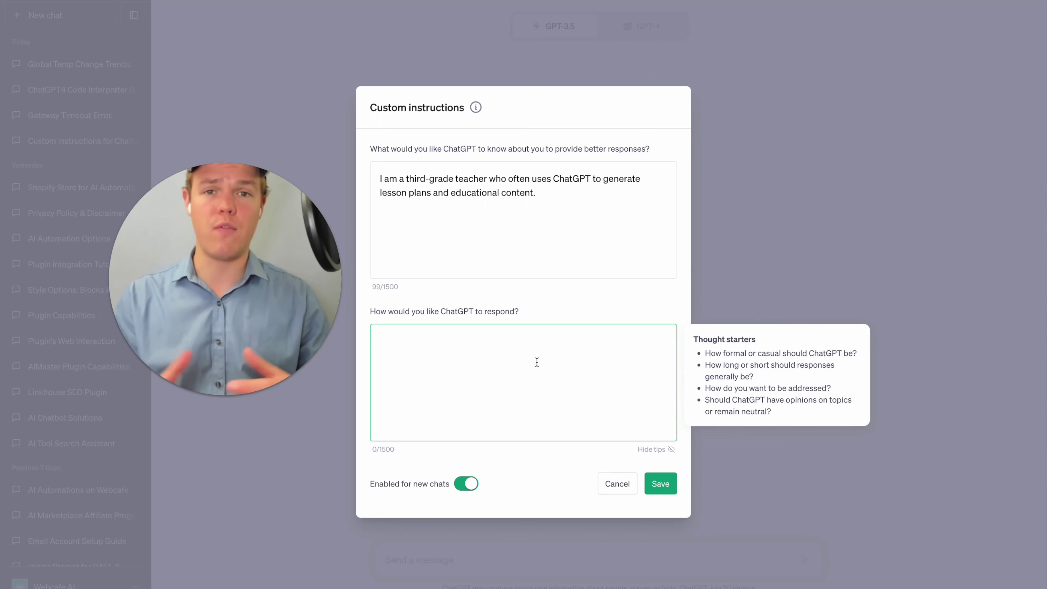
{"action": "type", "text": "When I ask for lesson plan ideas, please provide them in a structured format, including learning objectives, activities, and assessment methods. Also, remember to keep the content appropriate for third-grade students."}
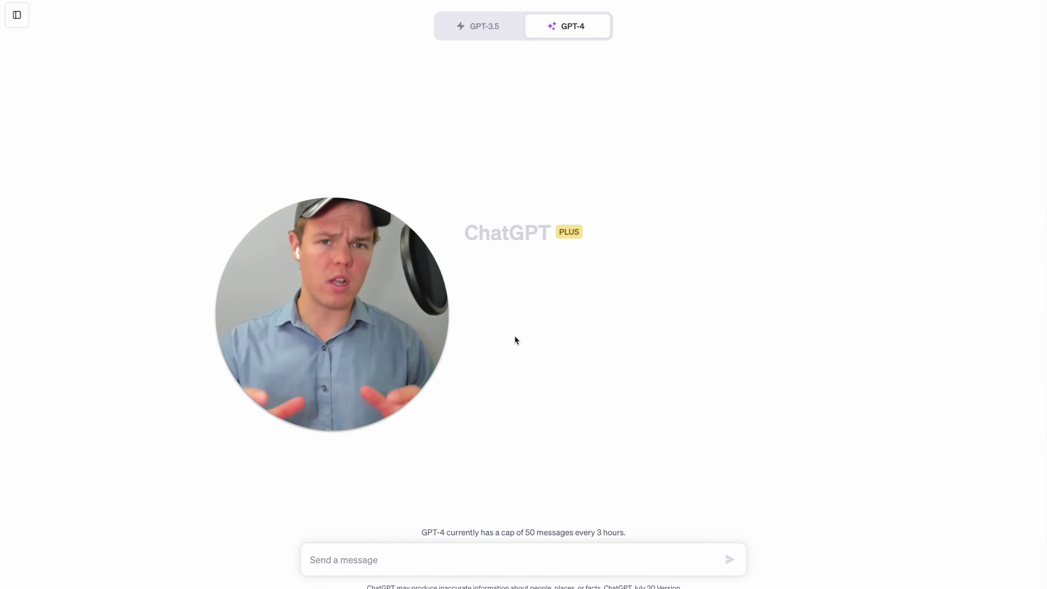
Ask how to introduce multiplication to third graders and read through the lesson plan reply
{"action": "left_click", "coordinate": [405, 559]}
{"action": "type", "text": "What is the best way to introduce the concept of multiplication to third graders?"}
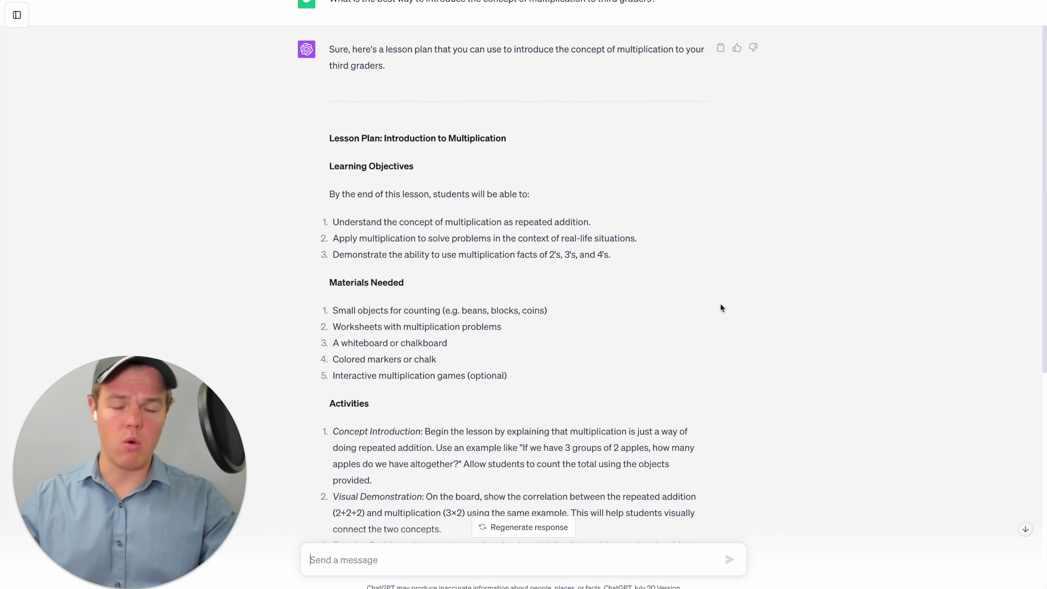
{"action": "scroll", "coordinate": [721, 305], "scroll_direction": "down", "scroll_amount": 1}
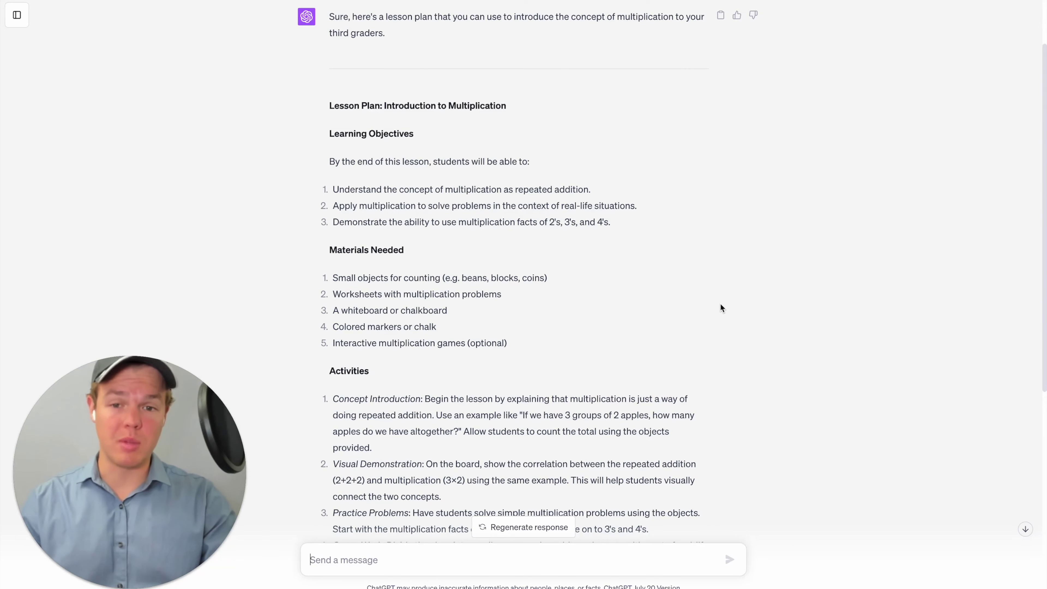
{"action": "scroll", "coordinate": [721, 305], "scroll_direction": "down", "scroll_amount": 3}
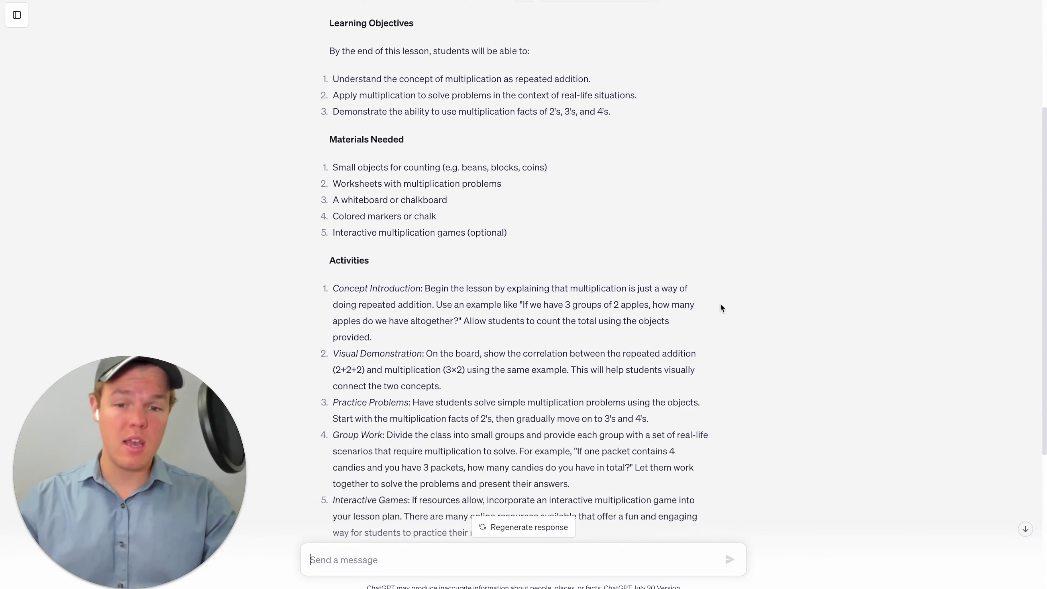
{"action": "scroll", "coordinate": [721, 307], "scroll_direction": "down", "scroll_amount": 3}
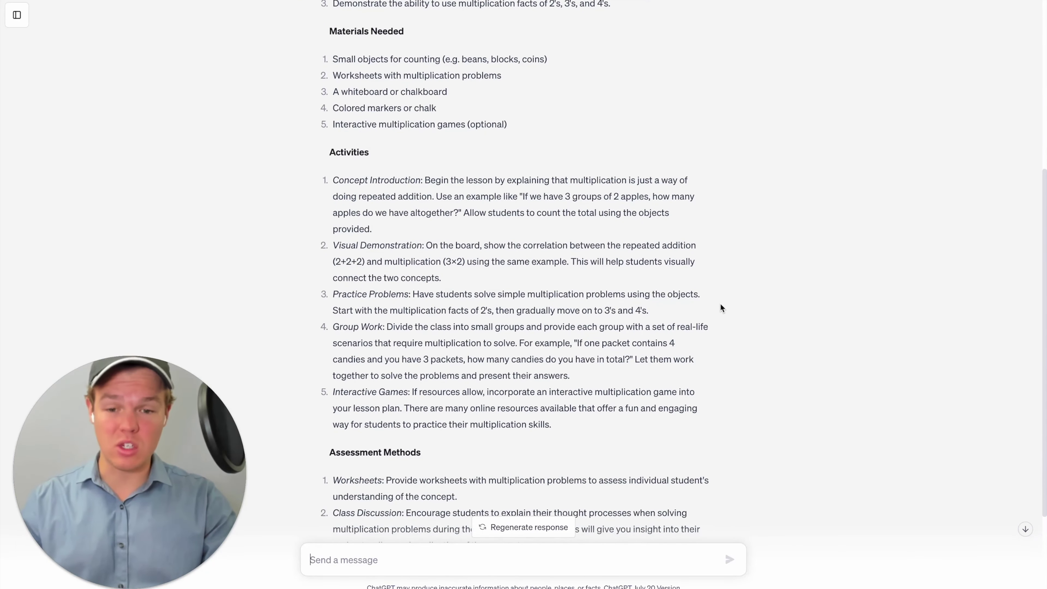
{"action": "scroll", "coordinate": [721, 307], "scroll_direction": "down", "scroll_amount": 4}
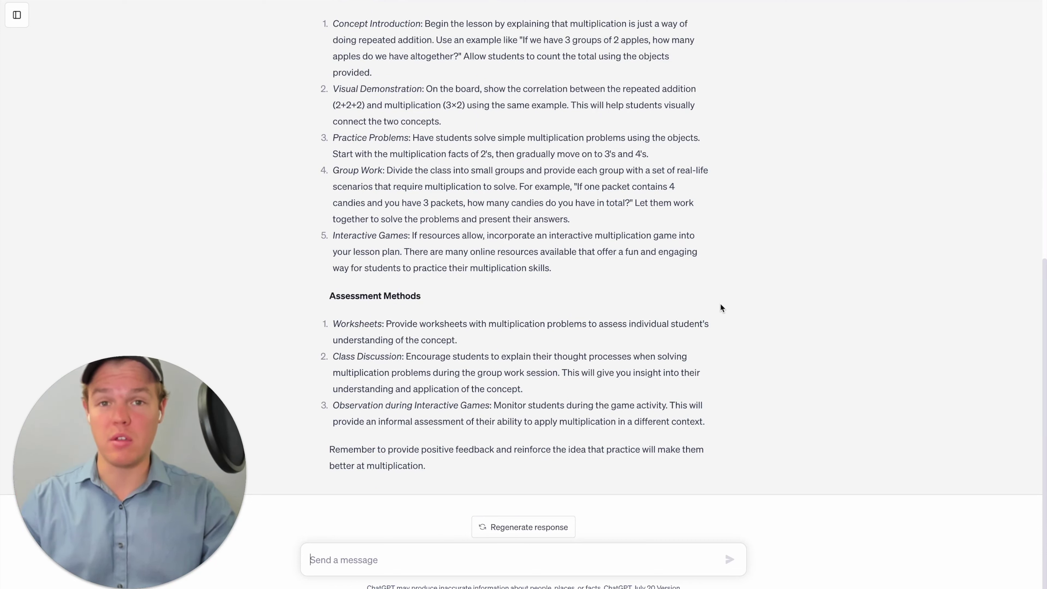
{"action": "double_click", "coordinate": [554, 357]}
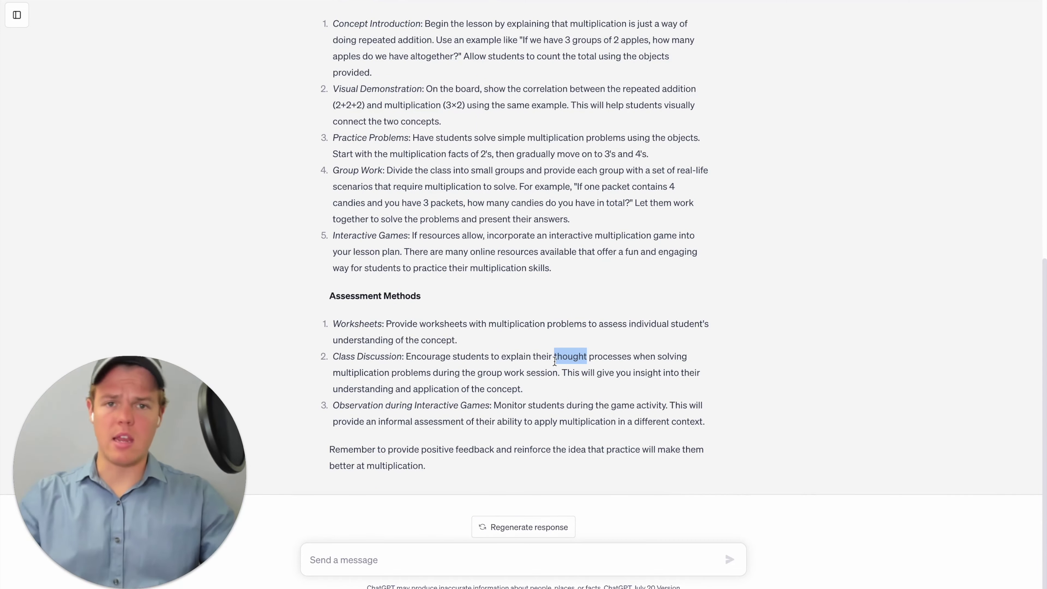
Ask how to bring storytelling into math lessons and review the 'The Doorbell Rang' fractions lesson
{"action": "left_click", "coordinate": [384, 551]}
{"action": "type", "text": "How can I incorporate storytelling into my math lessons?"}
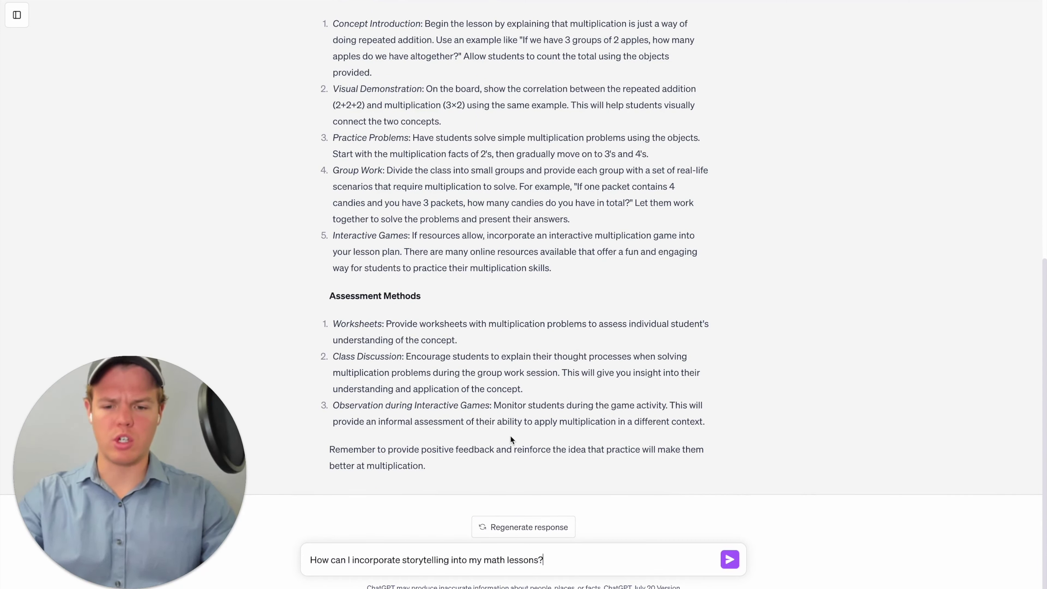
{"action": "key", "text": "Return"}
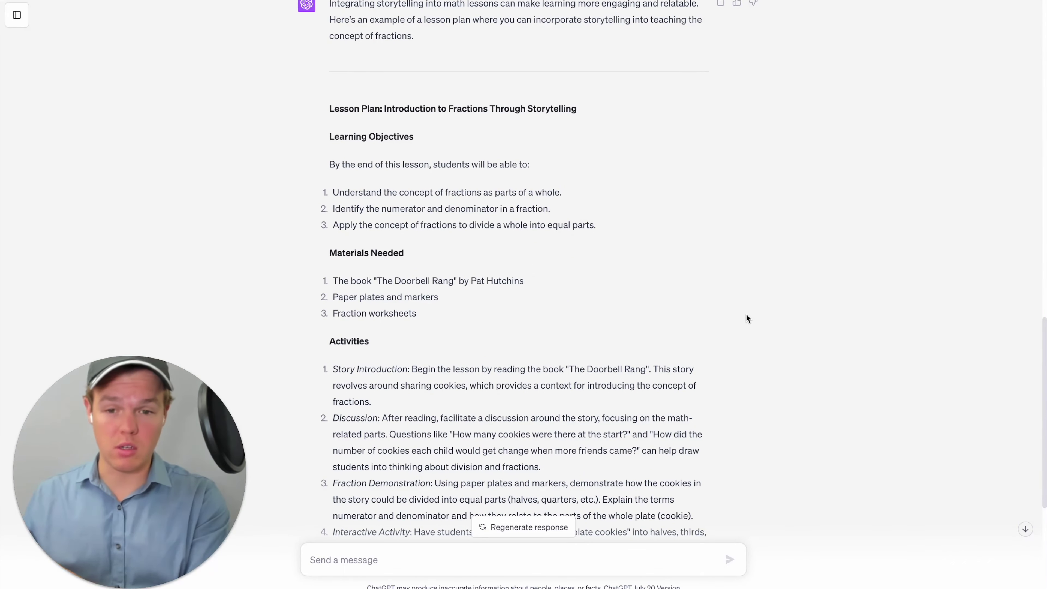
{"action": "scroll", "coordinate": [747, 319], "scroll_direction": "down", "scroll_amount": 3}
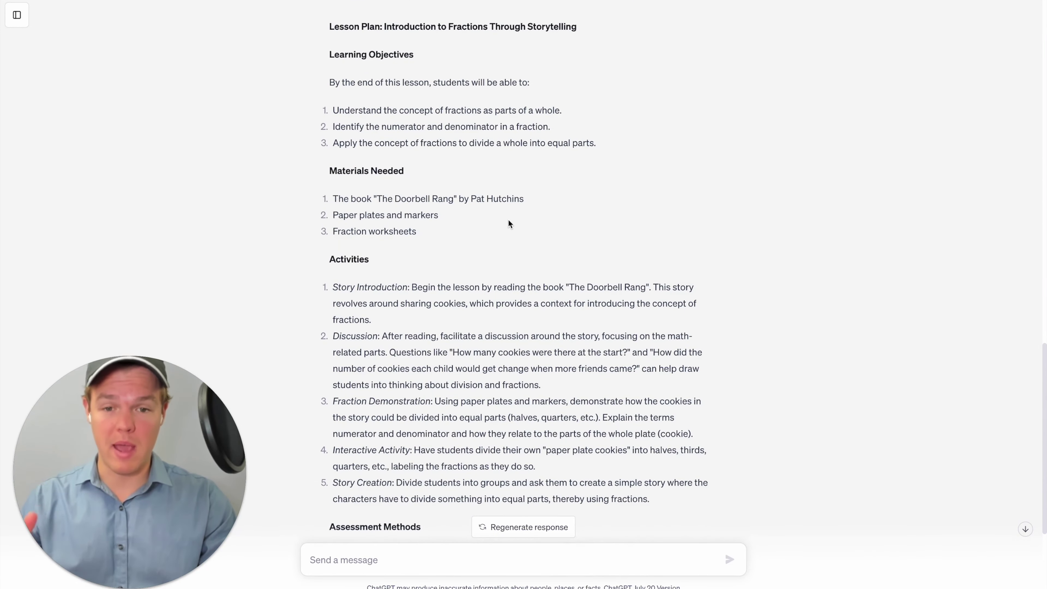
{"action": "scroll", "coordinate": [510, 224], "scroll_direction": "down", "scroll_amount": 1}
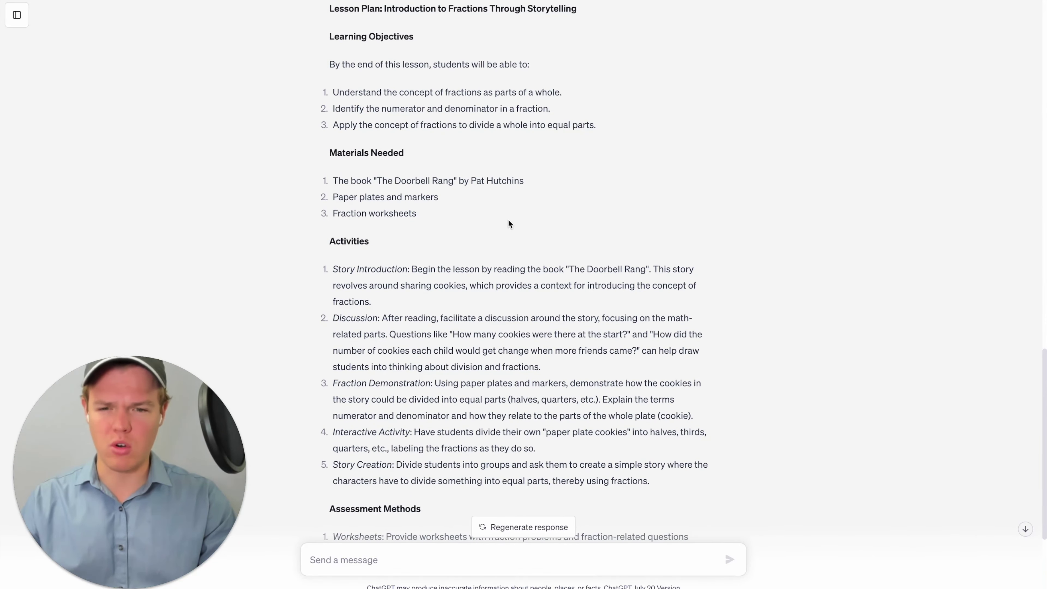
{"action": "scroll", "coordinate": [509, 224], "scroll_direction": "down", "scroll_amount": 3}
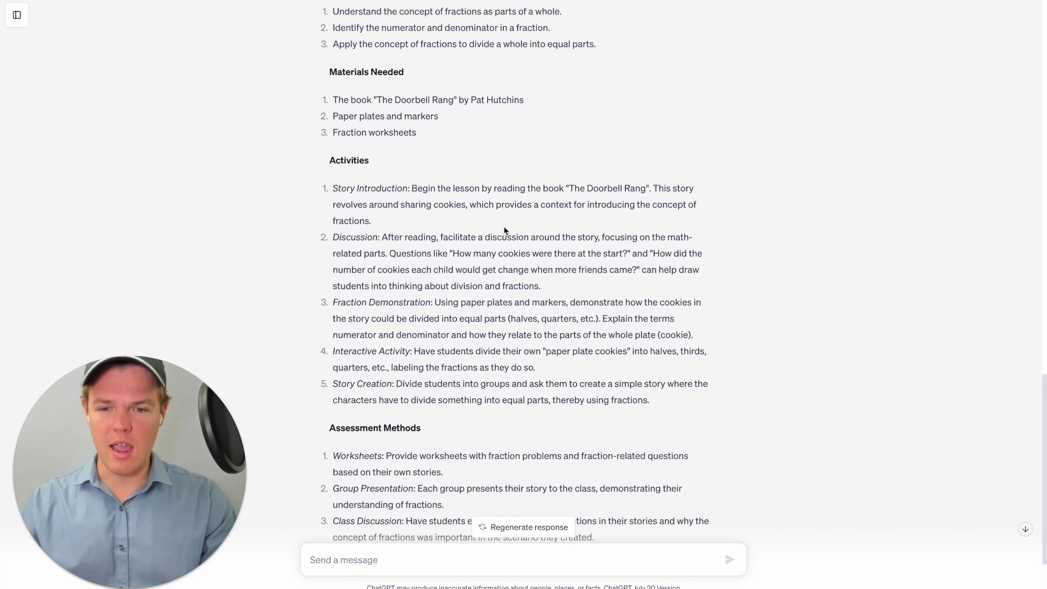
{"action": "scroll", "coordinate": [505, 230], "scroll_direction": "down", "scroll_amount": 3}
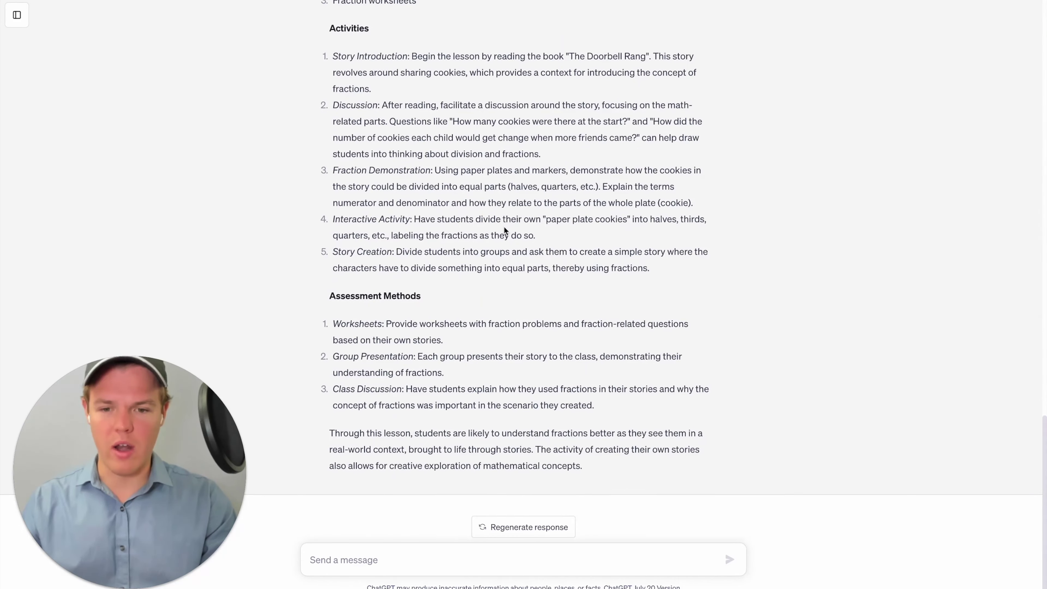
{"action": "scroll", "coordinate": [505, 230], "scroll_direction": "up", "scroll_amount": 3}
{"action": "scroll", "coordinate": [505, 230], "scroll_direction": "up", "scroll_amount": 2}
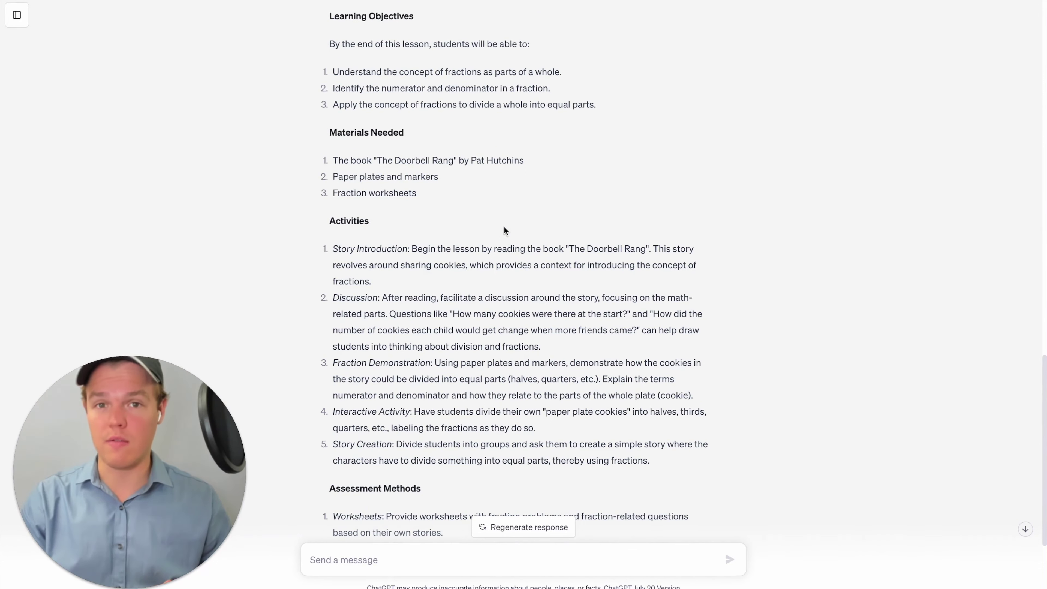
{"action": "scroll", "coordinate": [505, 230], "scroll_direction": "down", "scroll_amount": 5}
Ask how to assess solar system understanding without a test and review the six ideas
{"action": "type", "text": "How can I assess my students' understanding of the solar system without using a traditional test?"}
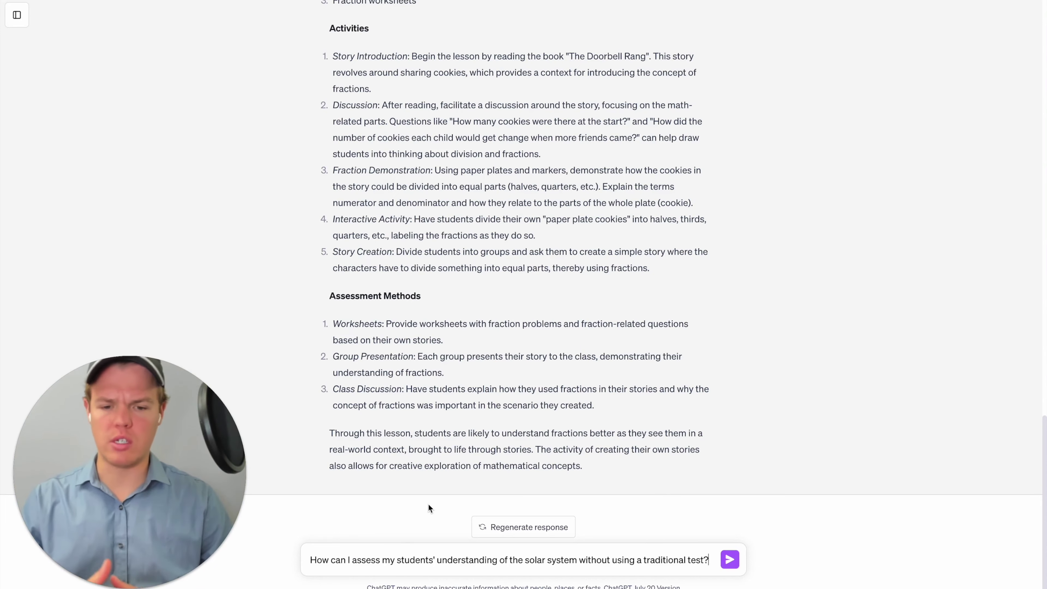
{"action": "key", "text": "Return"}
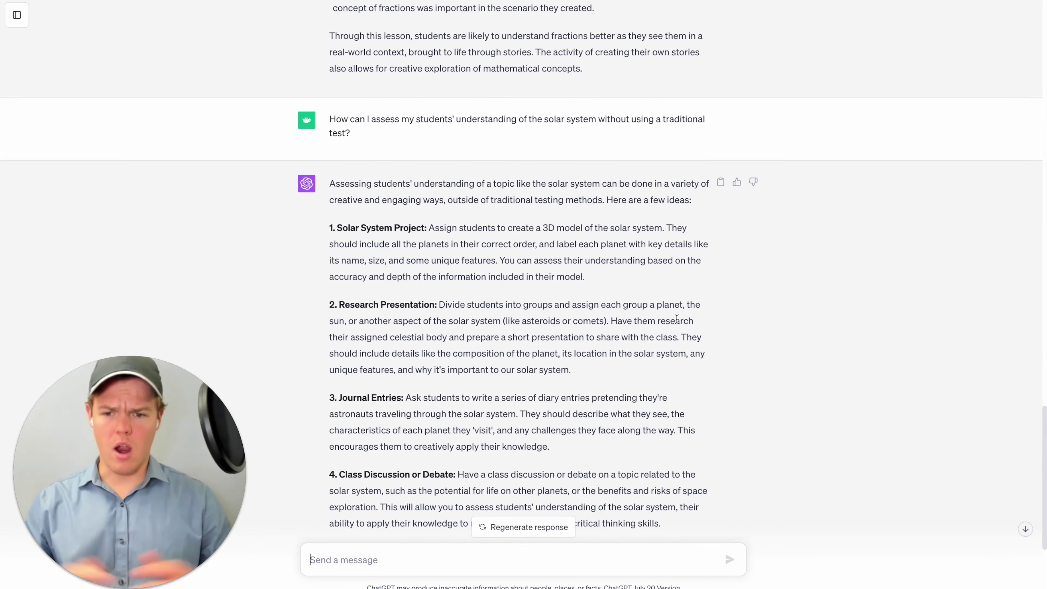
{"action": "scroll", "coordinate": [677, 318], "scroll_direction": "down", "scroll_amount": 2}
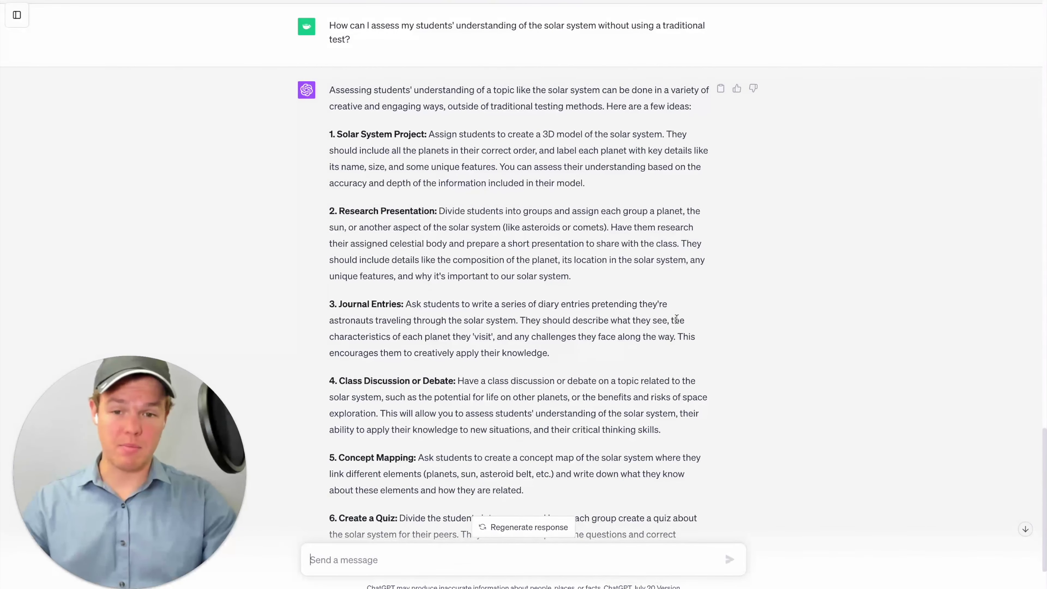
{"action": "scroll", "coordinate": [676, 318], "scroll_direction": "down", "scroll_amount": 2}
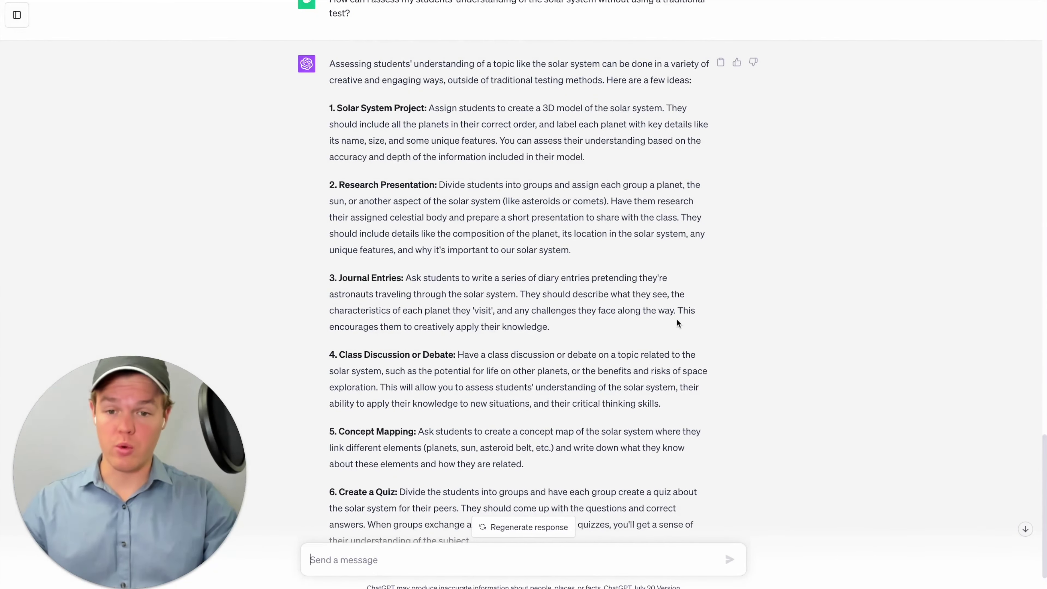
{"action": "scroll", "coordinate": [677, 323], "scroll_direction": "down", "scroll_amount": 1}
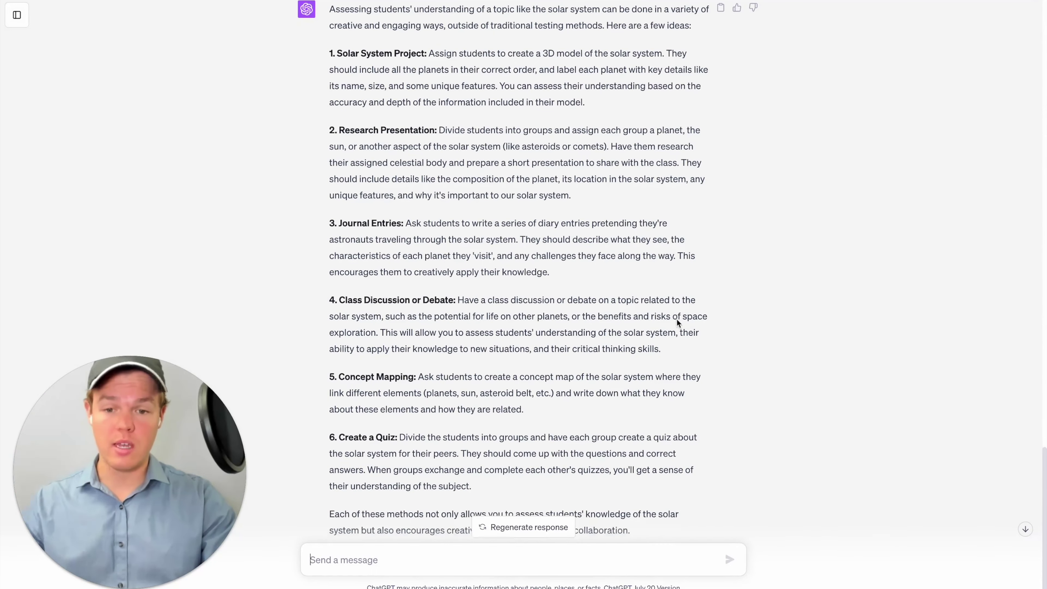
{"action": "scroll", "coordinate": [677, 321], "scroll_direction": "down", "scroll_amount": 1}
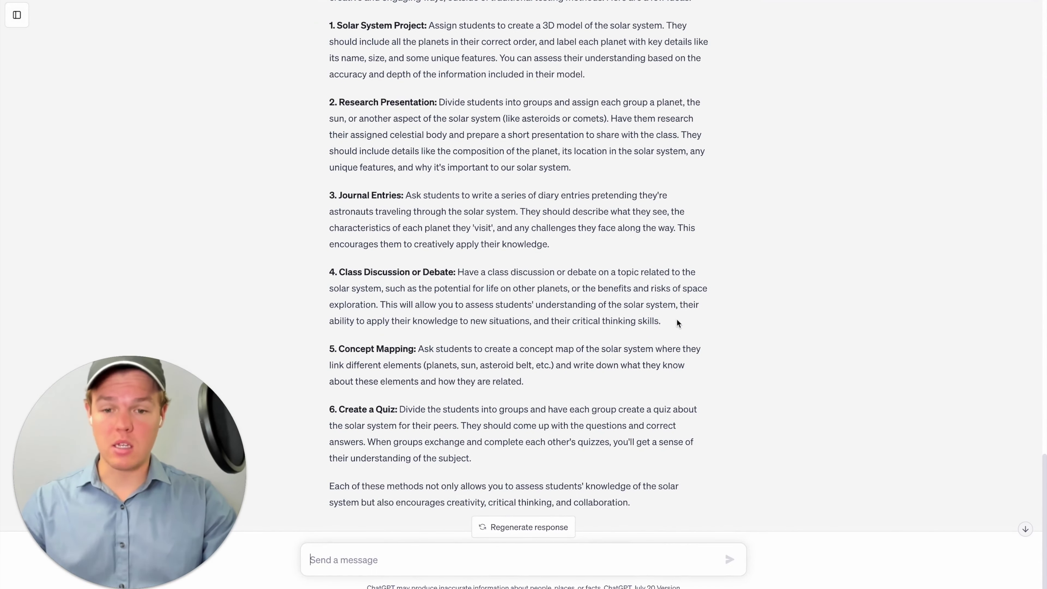
{"action": "scroll", "coordinate": [678, 323], "scroll_direction": "down", "scroll_amount": 1}
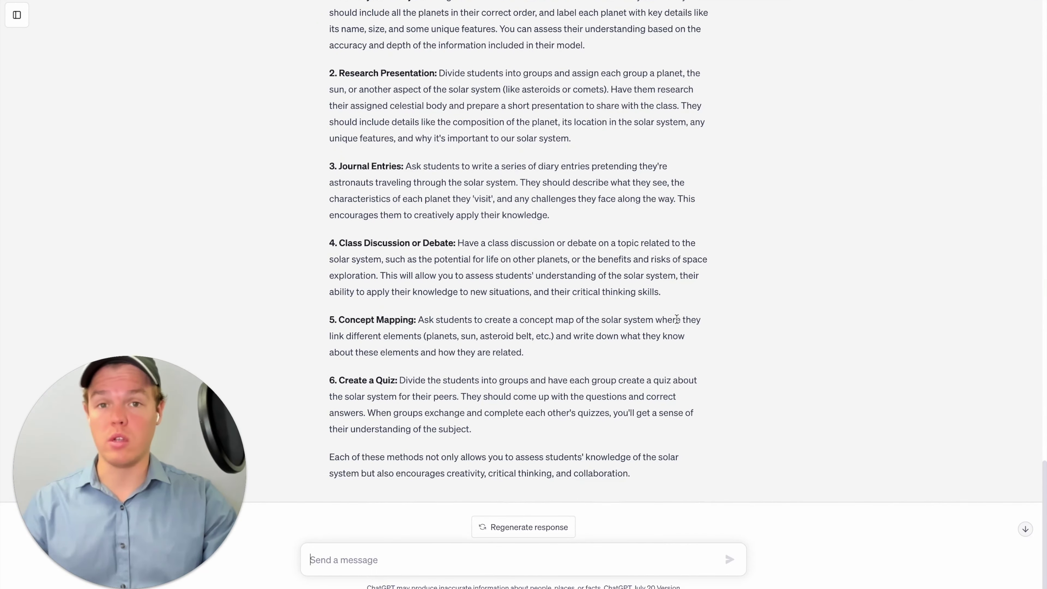
{"action": "scroll", "coordinate": [364, 223], "scroll_direction": "down", "scroll_amount": 1}
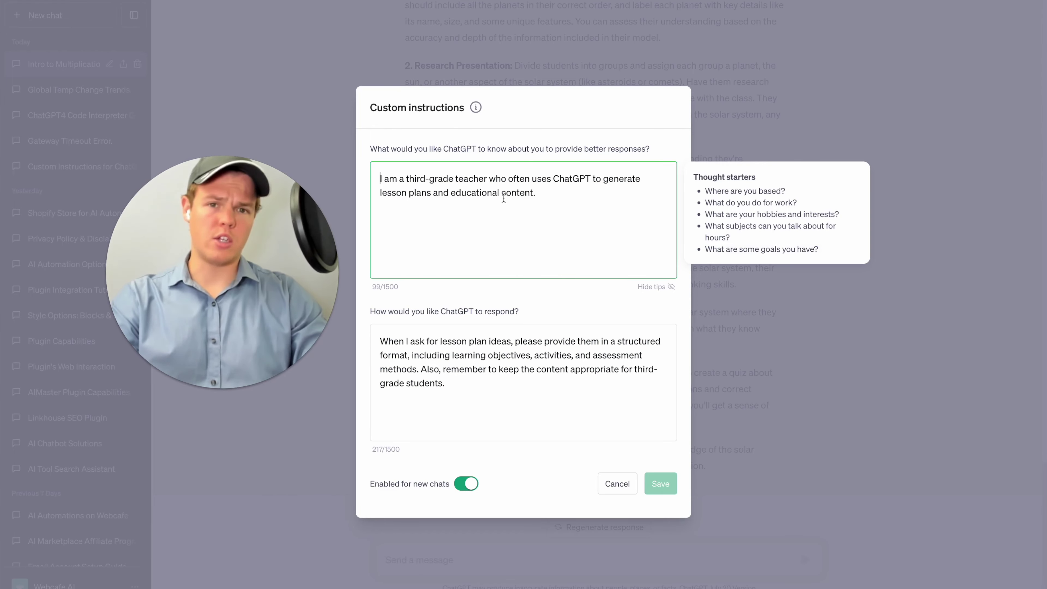
Replace the teacher instructions with a JavaScript software developer description and save them
{"action": "key", "text": "ctrl+a"}
{"action": "type", "text": "I am a software developer who primarily uses JavaScript. I often use ChatGPT for coding help and brainstorming software design ideas."}
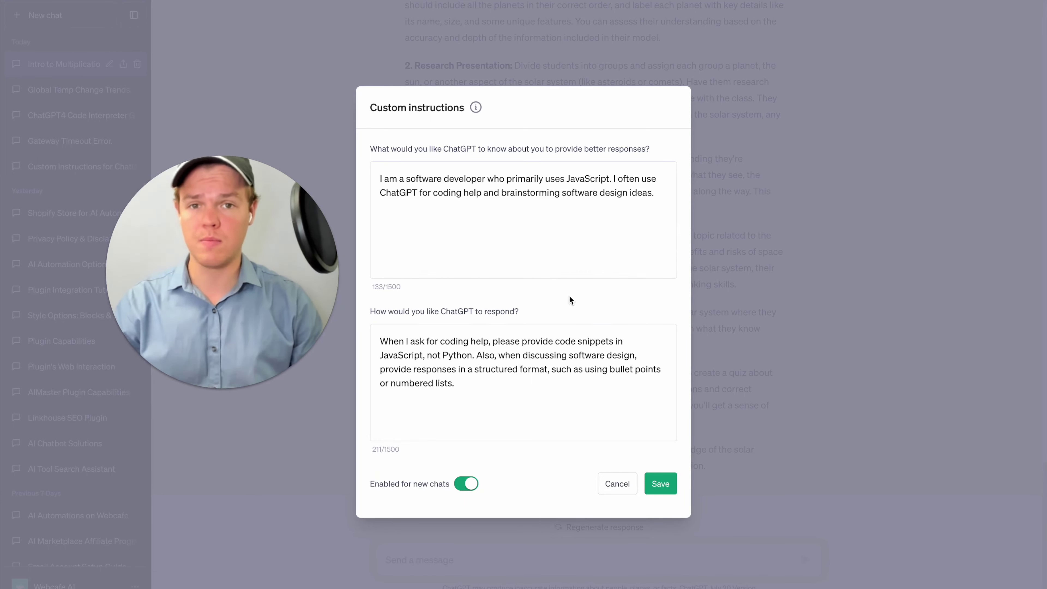
{"action": "left_click", "coordinate": [660, 484]}
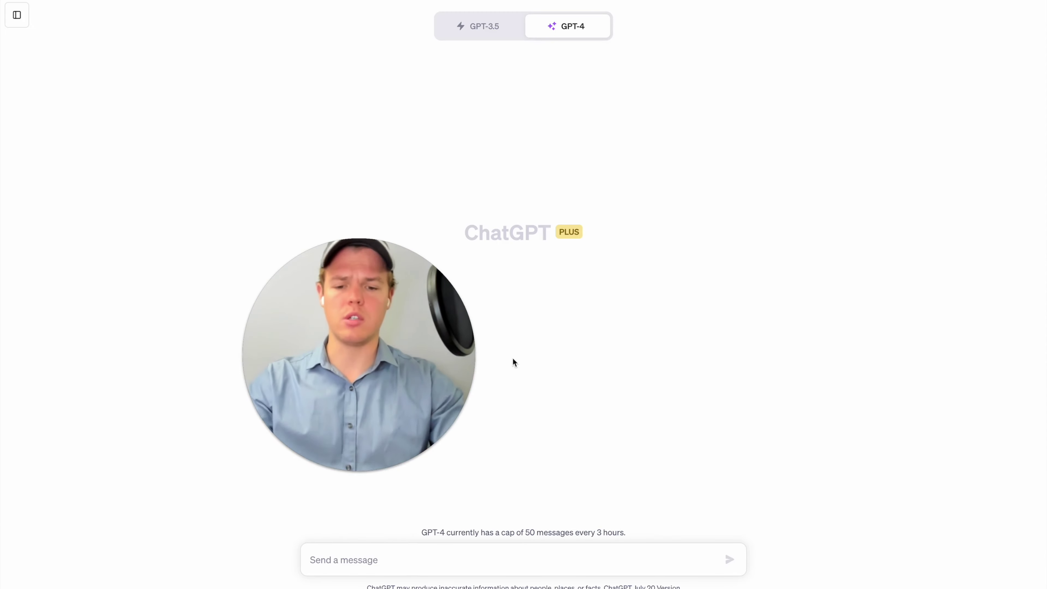
Ask how to declare a JavaScript variable, then request a simple JavaScript function example
{"action": "left_click", "coordinate": [402, 557]}
{"action": "type", "text": "How can I declare a variable in JavaScript?"}
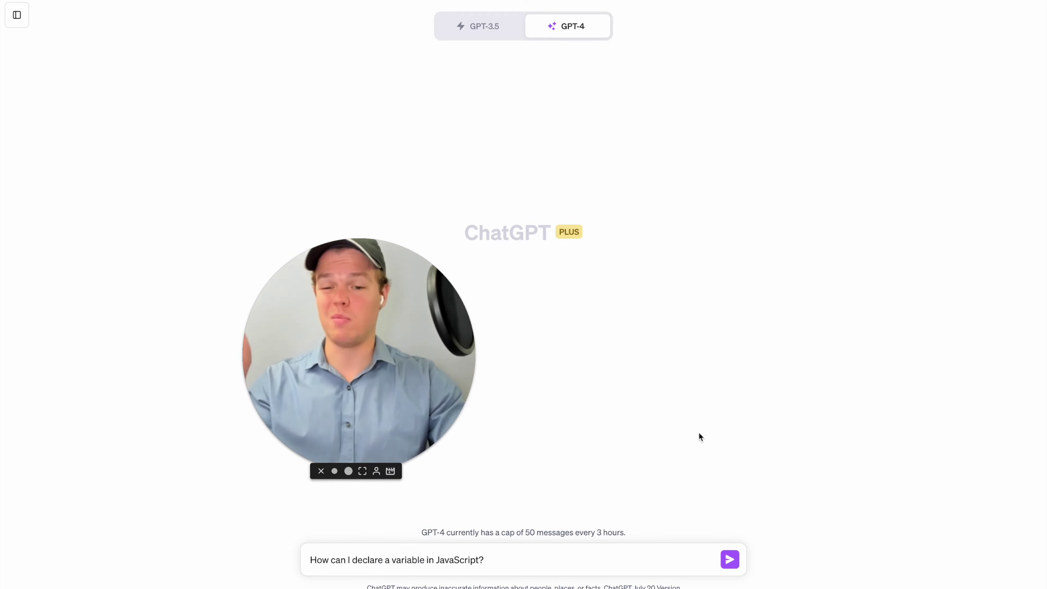
{"action": "key", "text": "Return"}
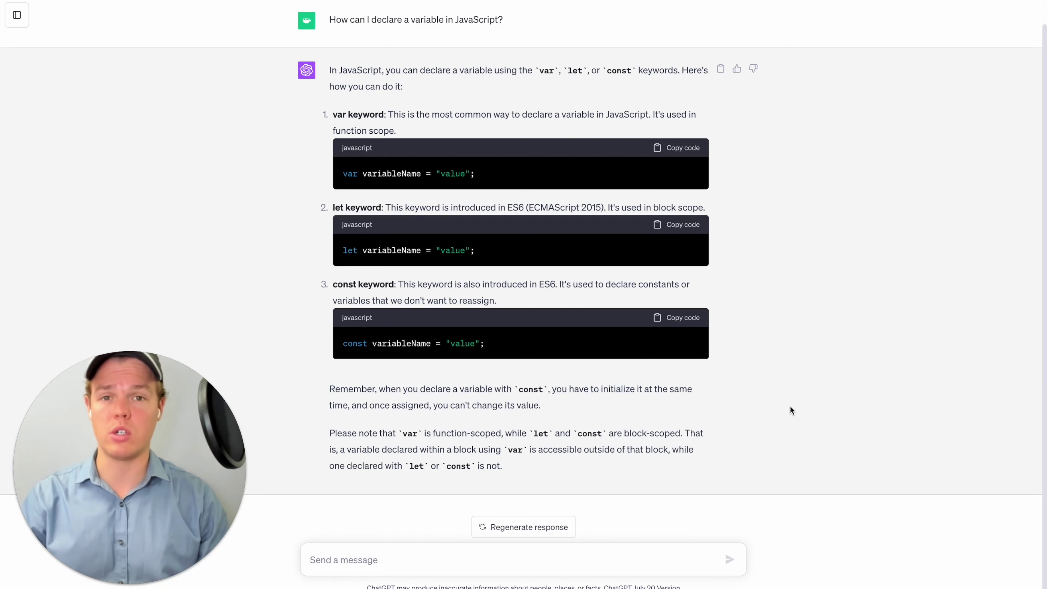
{"action": "type", "text": "Can you provide a simple example of a JavaScript function?"}
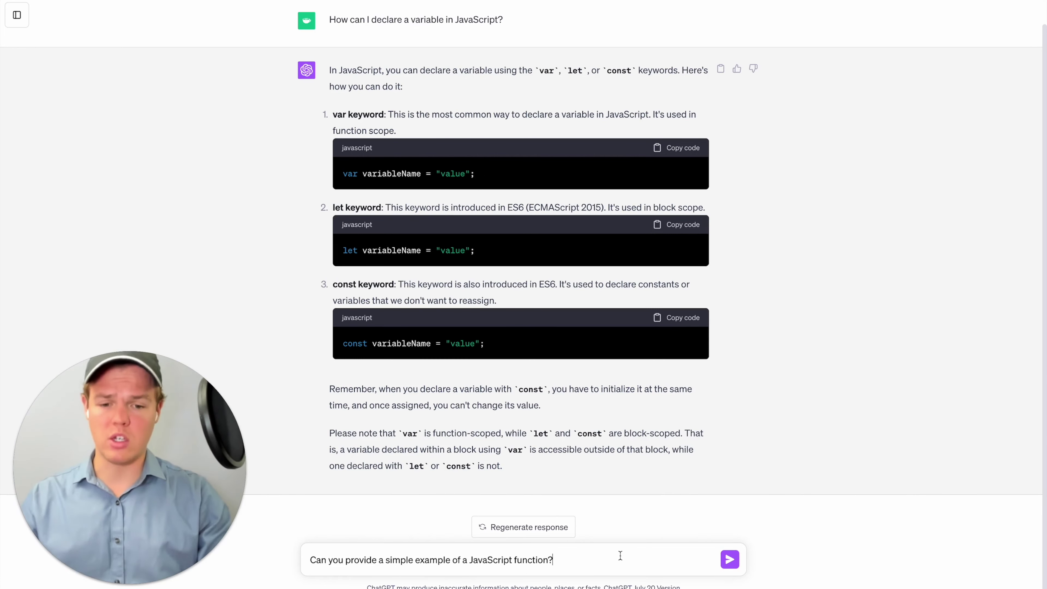
{"action": "key", "text": "Return"}
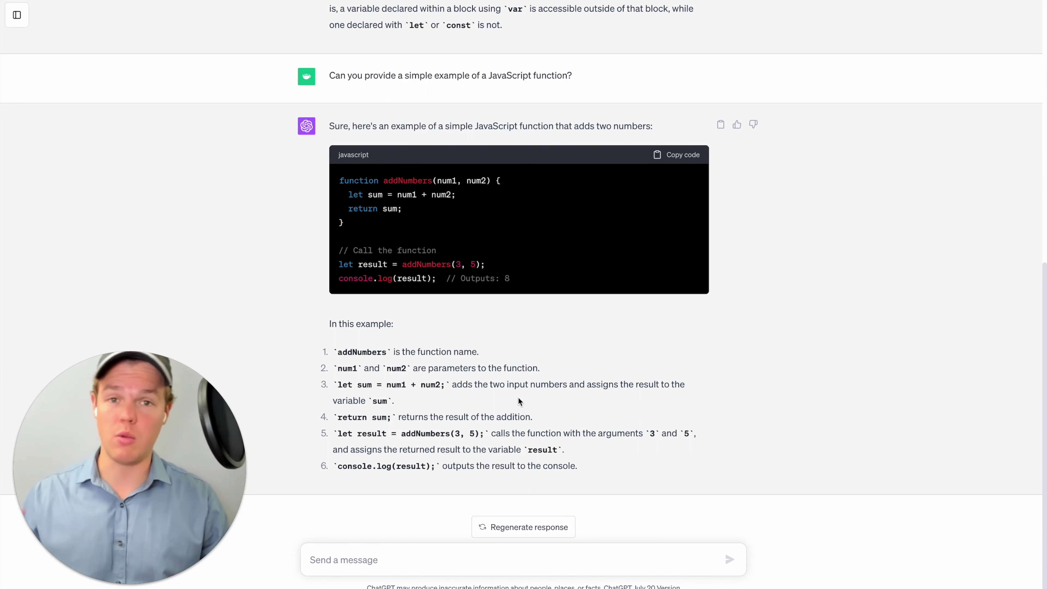
Request a JavaScript binary search implementation with explanation, then enter a user-authentication module question
{"action": "left_click", "coordinate": [394, 561]}
{"action": "type", "text": "Can you show me how to implement a binary search algorithm in JavaScript?"}
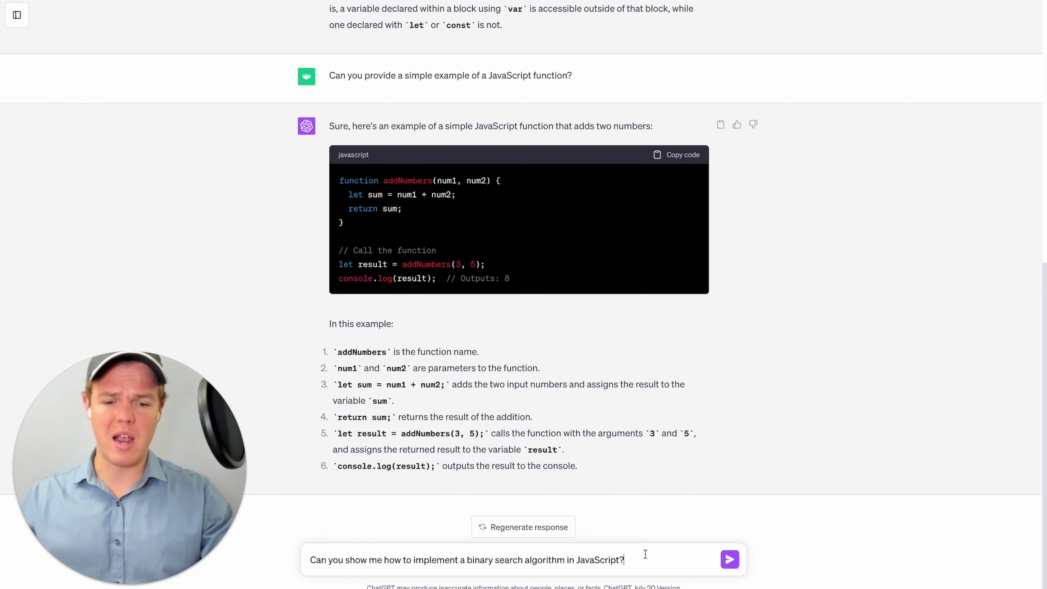
{"action": "key", "text": "Return"}
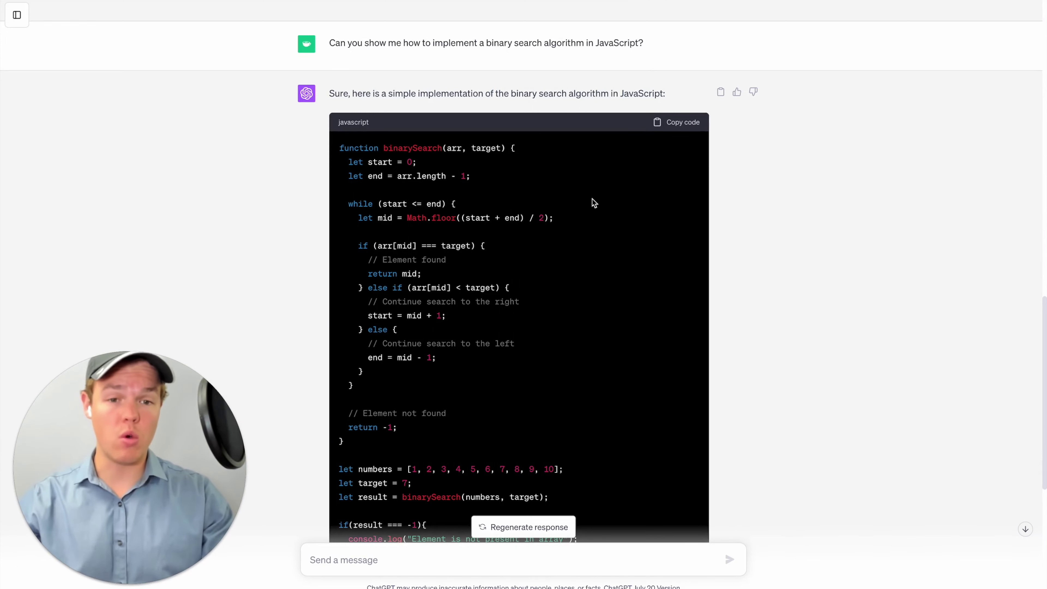
{"action": "scroll", "coordinate": [594, 201], "scroll_direction": "down", "scroll_amount": 5}
{"action": "scroll", "coordinate": [594, 202], "scroll_direction": "up", "scroll_amount": 3}
{"action": "scroll", "coordinate": [594, 202], "scroll_direction": "up", "scroll_amount": 1}
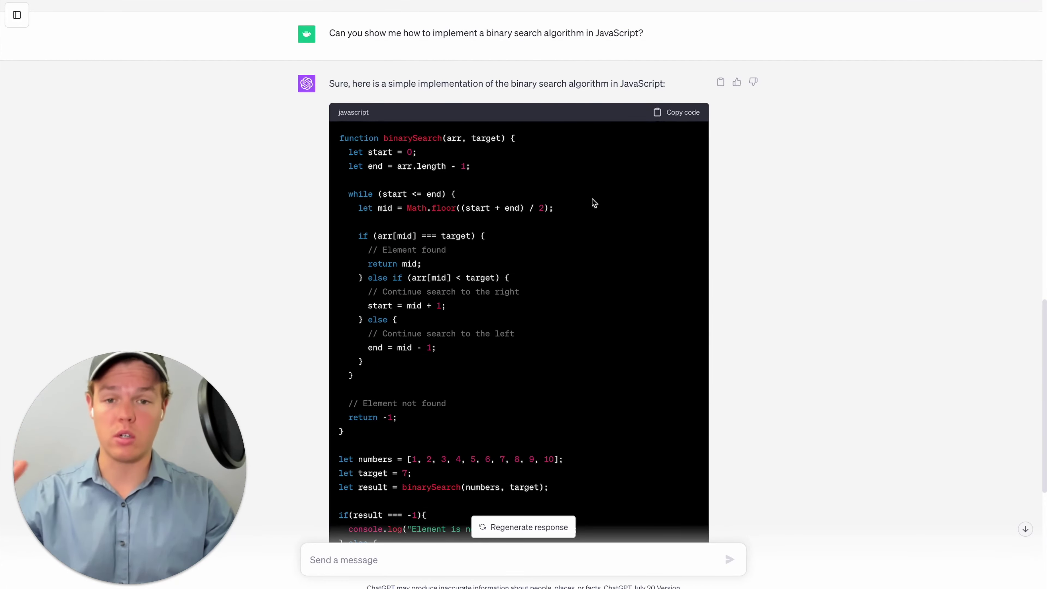
{"action": "scroll", "coordinate": [594, 202], "scroll_direction": "down", "scroll_amount": 10}
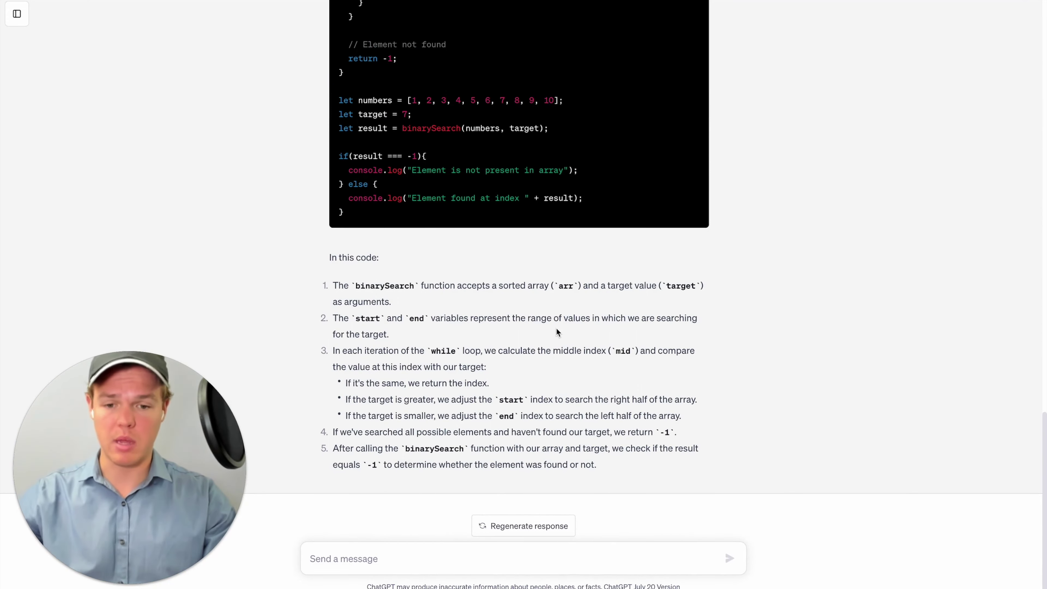
{"action": "scroll", "coordinate": [556, 330], "scroll_direction": "up", "scroll_amount": 3}
{"action": "scroll", "coordinate": [552, 262], "scroll_direction": "up", "scroll_amount": 5}
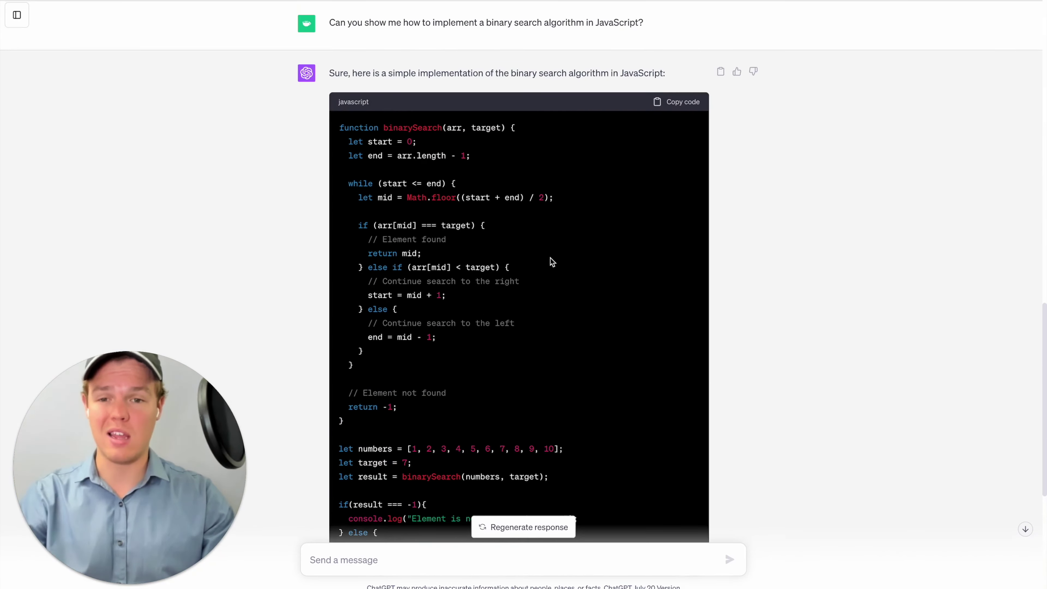
{"action": "scroll", "coordinate": [553, 262], "scroll_direction": "down", "scroll_amount": 8}
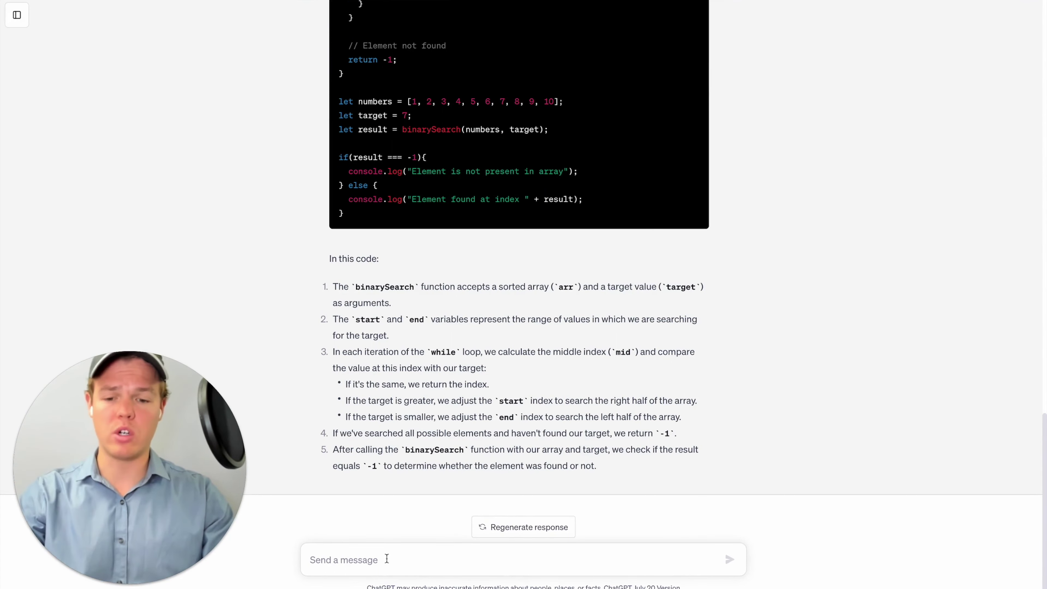
{"action": "type", "text": "How can I design a JavaScript module for managing user authentication in a web application?"}
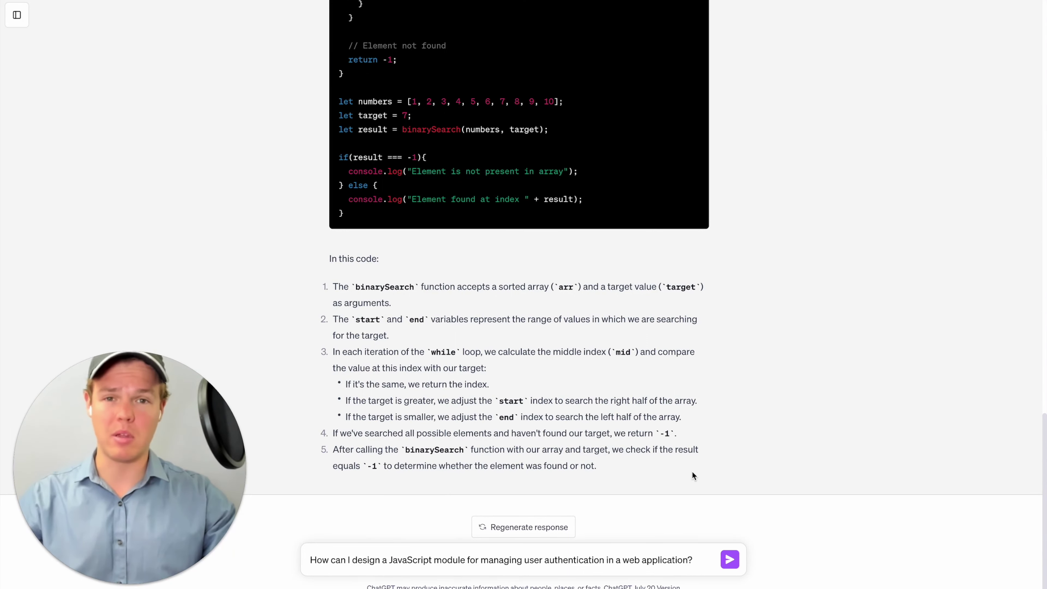
{"action": "key", "text": "Return"}
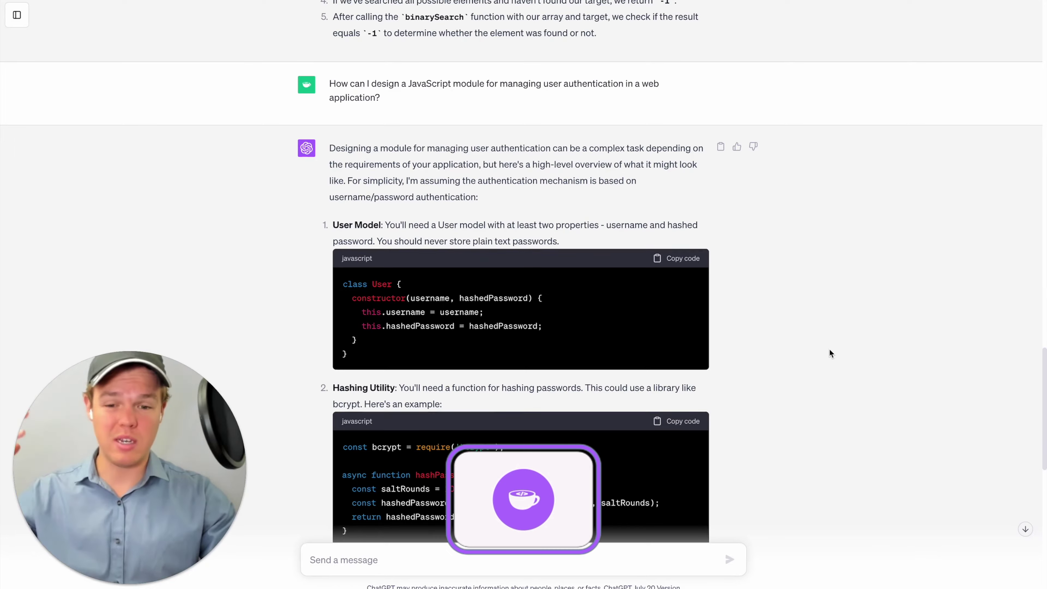
{"action": "scroll", "coordinate": [829, 350], "scroll_direction": "down", "scroll_amount": 8}
{"action": "scroll", "coordinate": [829, 350], "scroll_direction": "up", "scroll_amount": 4}
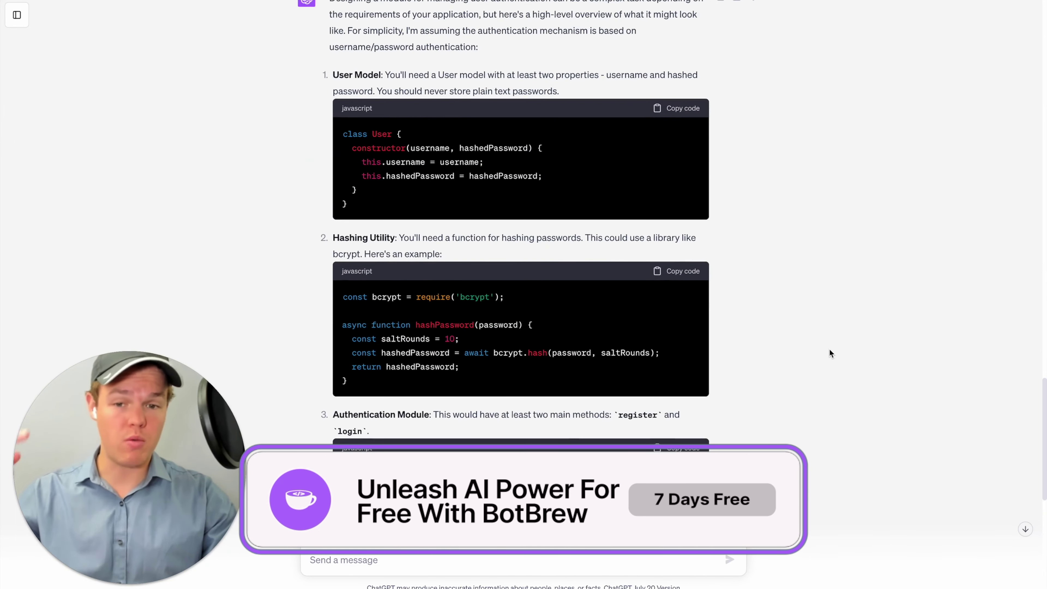
{"action": "scroll", "coordinate": [829, 350], "scroll_direction": "up", "scroll_amount": 2}
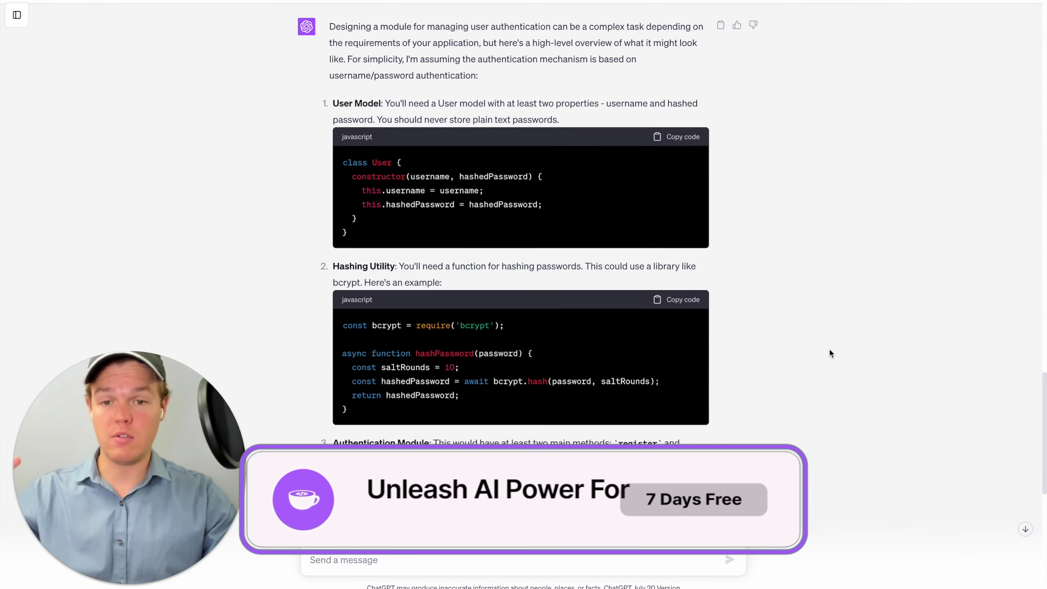
{"action": "scroll", "coordinate": [829, 350], "scroll_direction": "down", "scroll_amount": 3}
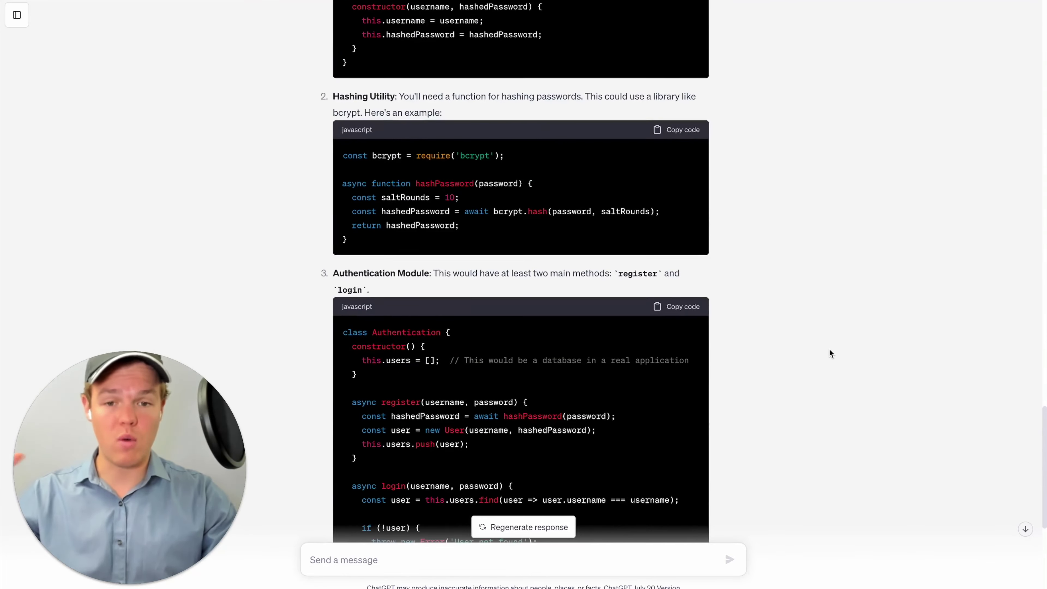
{"action": "scroll", "coordinate": [829, 349], "scroll_direction": "down", "scroll_amount": 9}
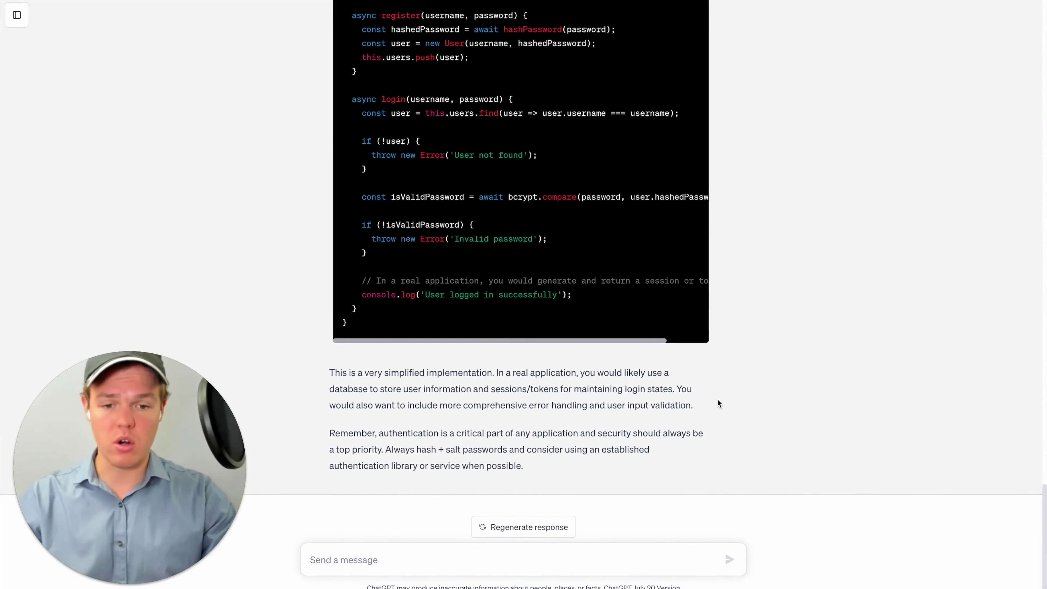
{"action": "scroll", "coordinate": [717, 399], "scroll_direction": "up", "scroll_amount": 1}
{"action": "scroll", "coordinate": [718, 400], "scroll_direction": "up", "scroll_amount": 10}
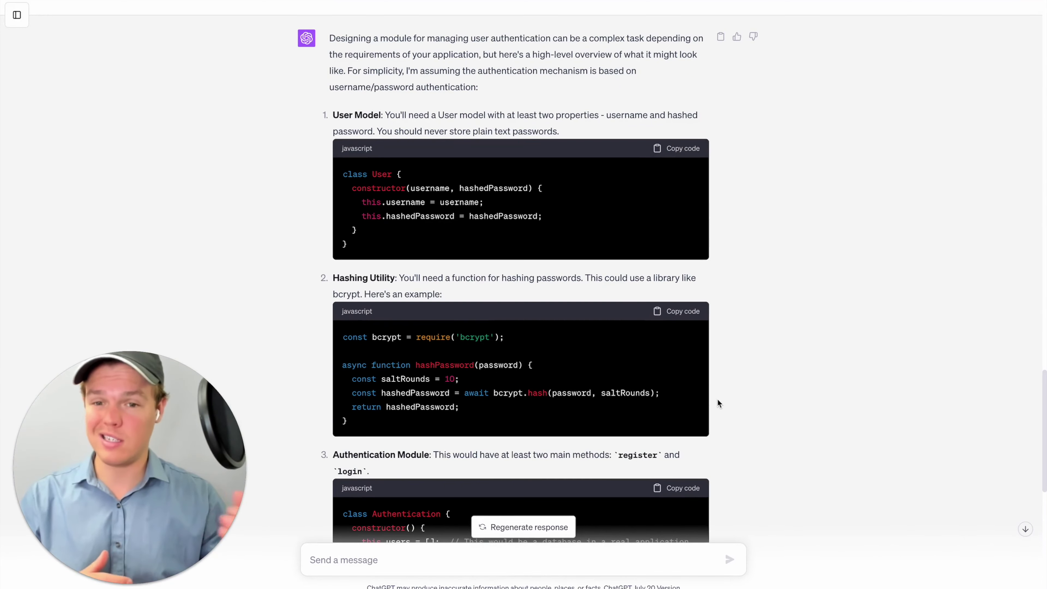
{"action": "scroll", "coordinate": [717, 400], "scroll_direction": "down", "scroll_amount": 4}
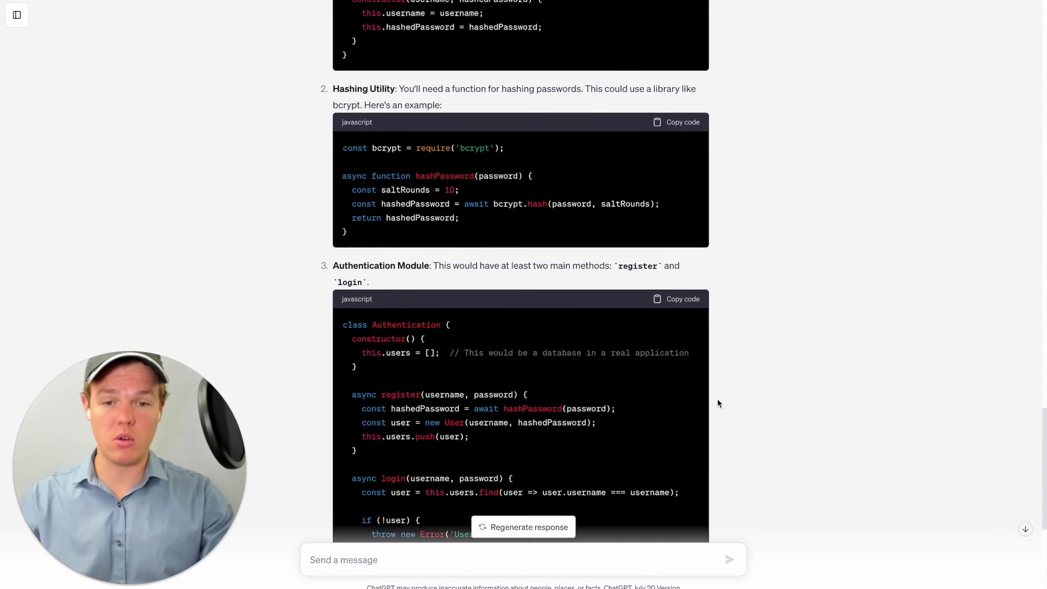
{"action": "scroll", "coordinate": [717, 400], "scroll_direction": "up", "scroll_amount": 6}
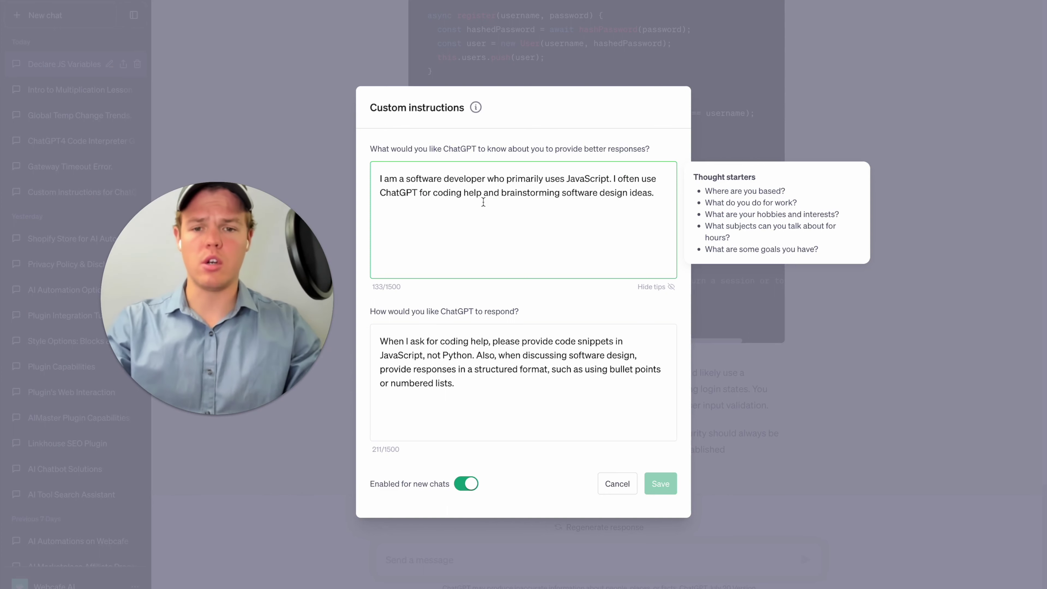
Replace the about-you text with a vegan fitness enthusiast description
{"action": "key", "text": "ctrl+a"}
{"action": "type", "text": "I am a fitness enthusiast who follows a vegan diet. I often use ChatGPT for workout ideas and vegan meal plans."}
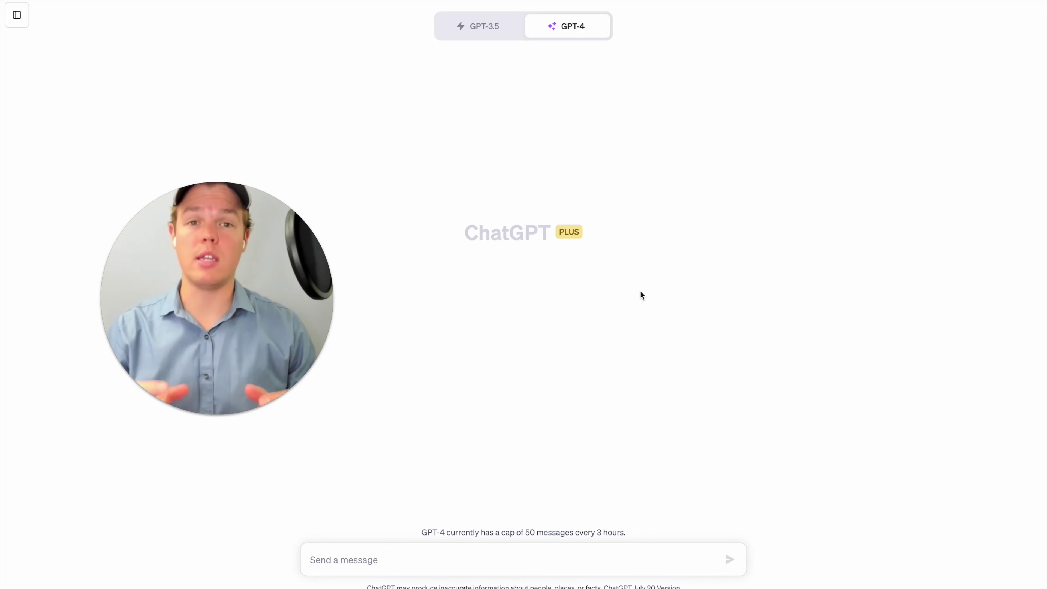
Ask for a beginner weekly workout mixing cardio and strength, and read the seven-day plan
{"action": "left_click", "coordinate": [428, 572]}
{"action": "type", "text": "Can you suggest a beginner-friendly workout routine for overall fitness?"}
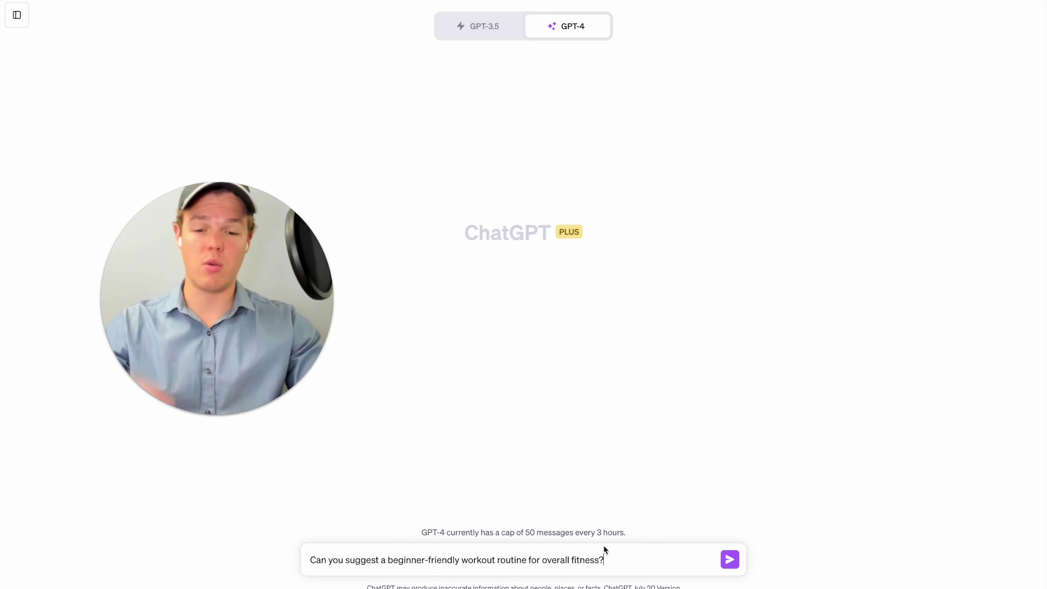
{"action": "key", "text": "Return"}
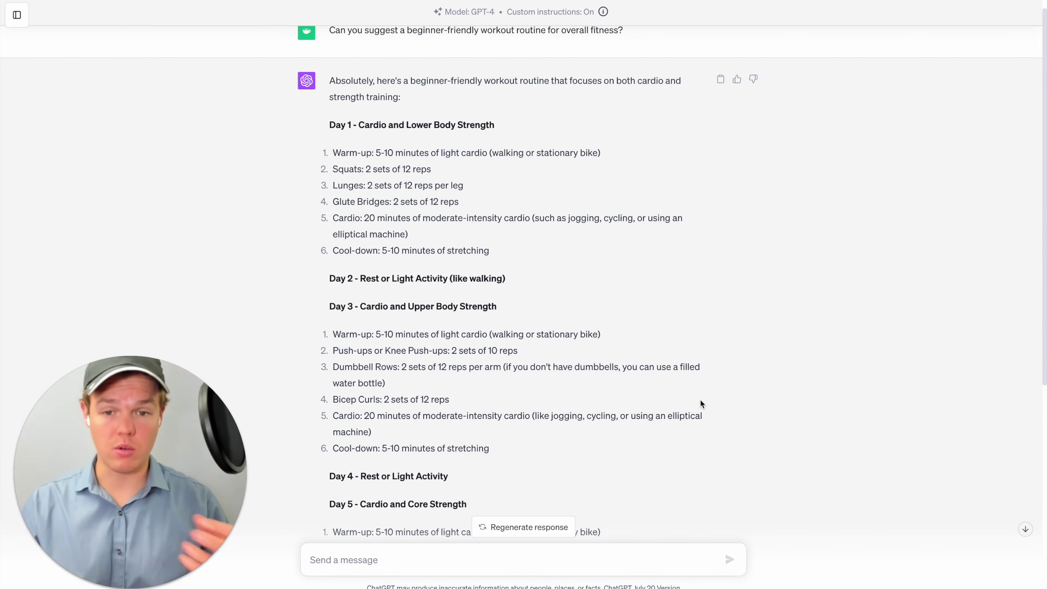
{"action": "scroll", "coordinate": [636, 218], "scroll_direction": "down", "scroll_amount": 5}
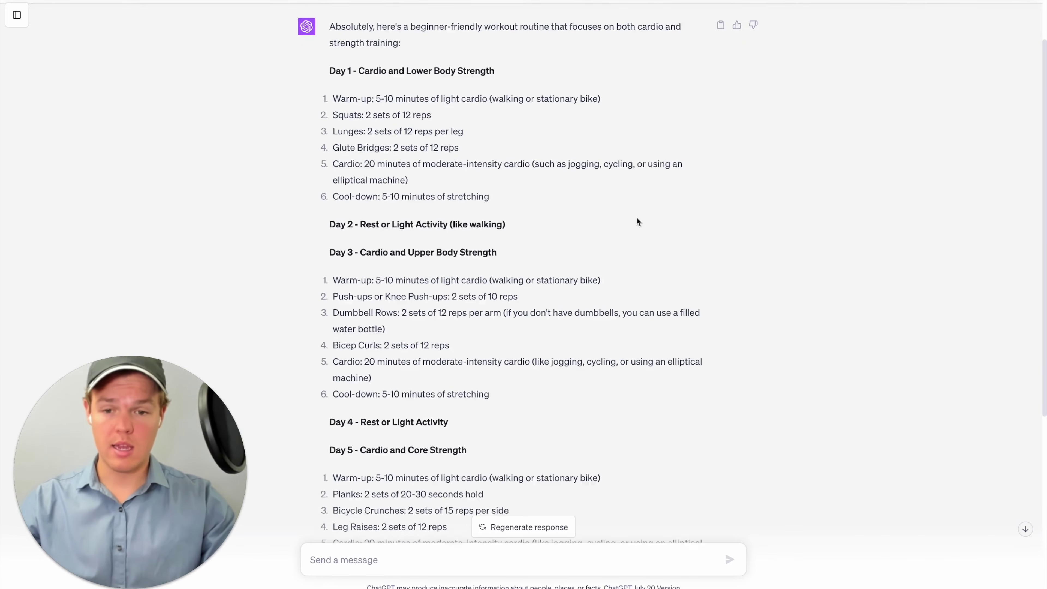
{"action": "scroll", "coordinate": [636, 218], "scroll_direction": "down", "scroll_amount": 5}
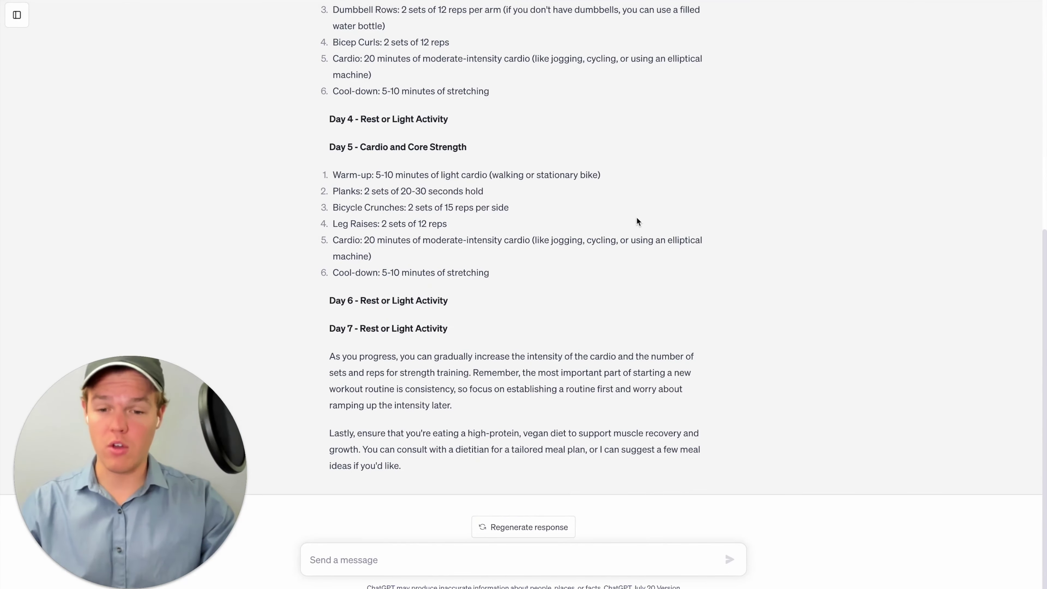
{"action": "scroll", "coordinate": [637, 217], "scroll_direction": "up", "scroll_amount": 5}
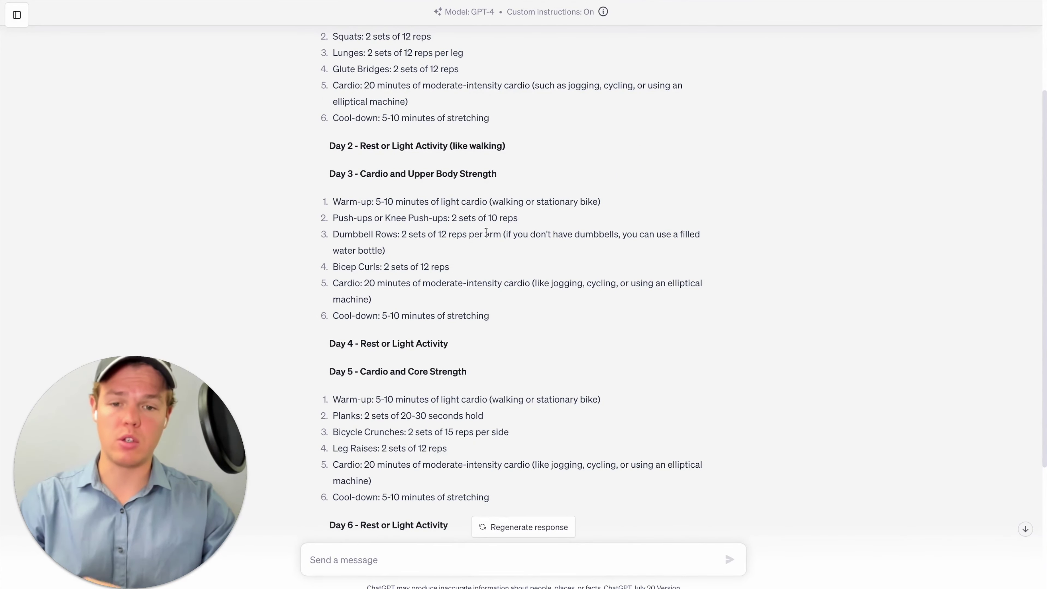
{"action": "scroll", "coordinate": [486, 232], "scroll_direction": "down", "scroll_amount": 5}
Ask for five high-protein vegan breakfast ideas, then enter the weekly meal plan question
{"action": "left_click", "coordinate": [369, 562]}
{"action": "type", "text": "What are some easy-to-make high-protein vegan breakfast ideas?"}
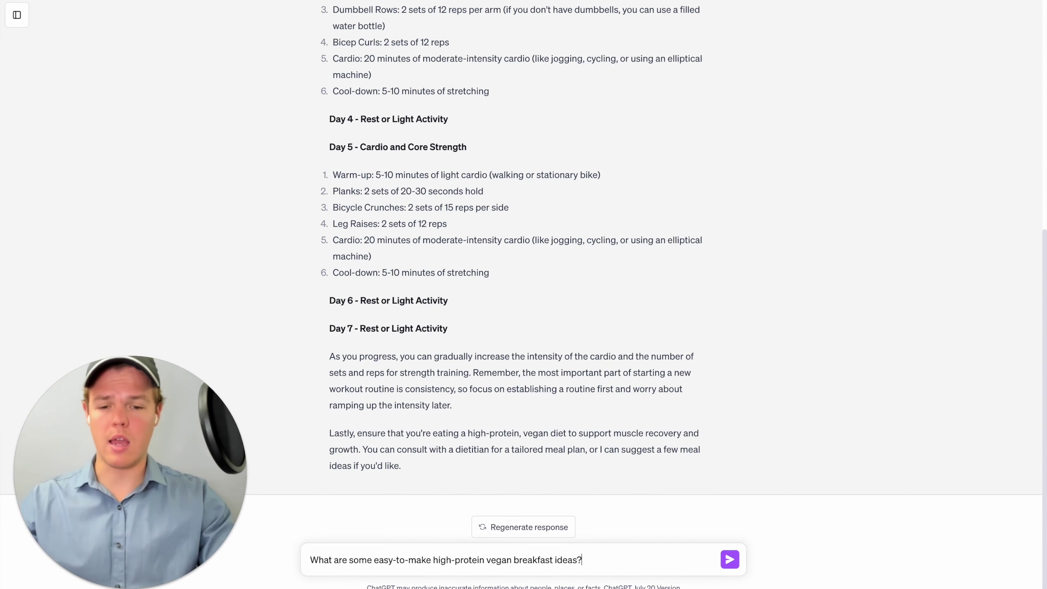
{"action": "left_click", "coordinate": [729, 559]}
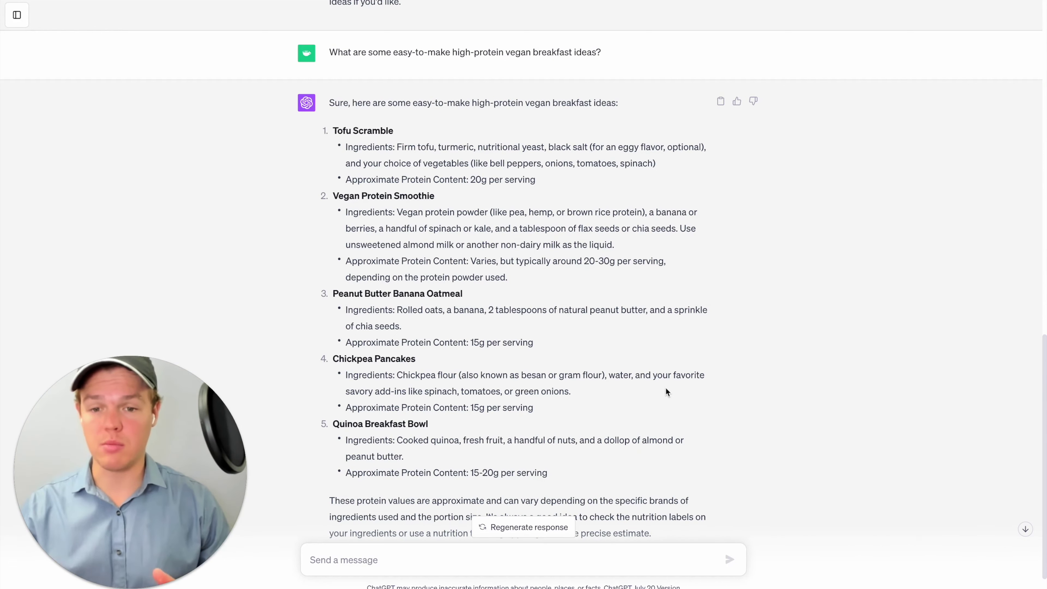
{"action": "scroll", "coordinate": [666, 389], "scroll_direction": "down", "scroll_amount": 2}
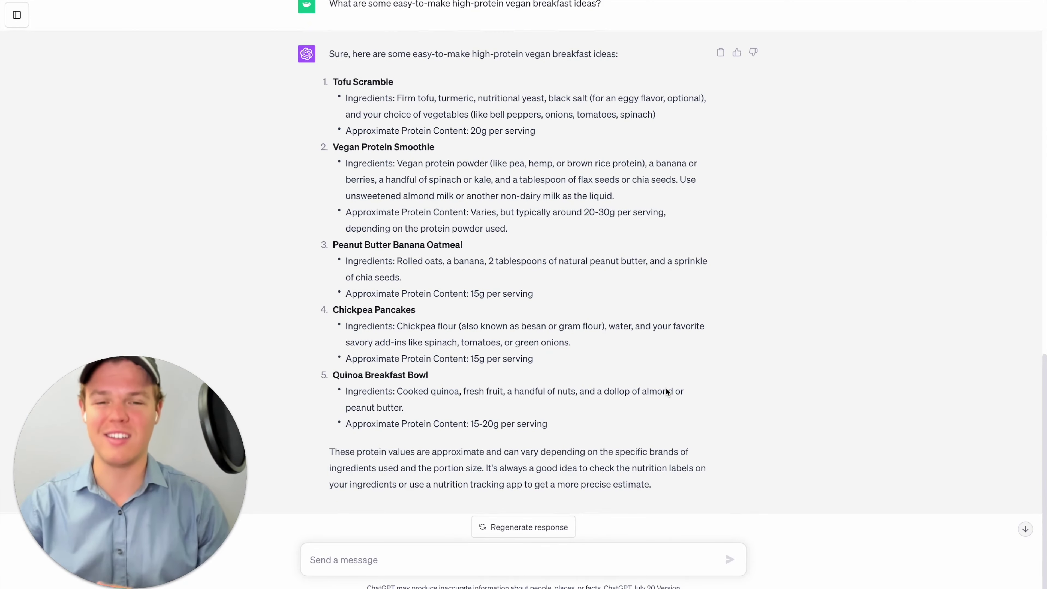
{"action": "type", "text": "Can you suggest a weekly meal plan that is vegan and high in protein?"}
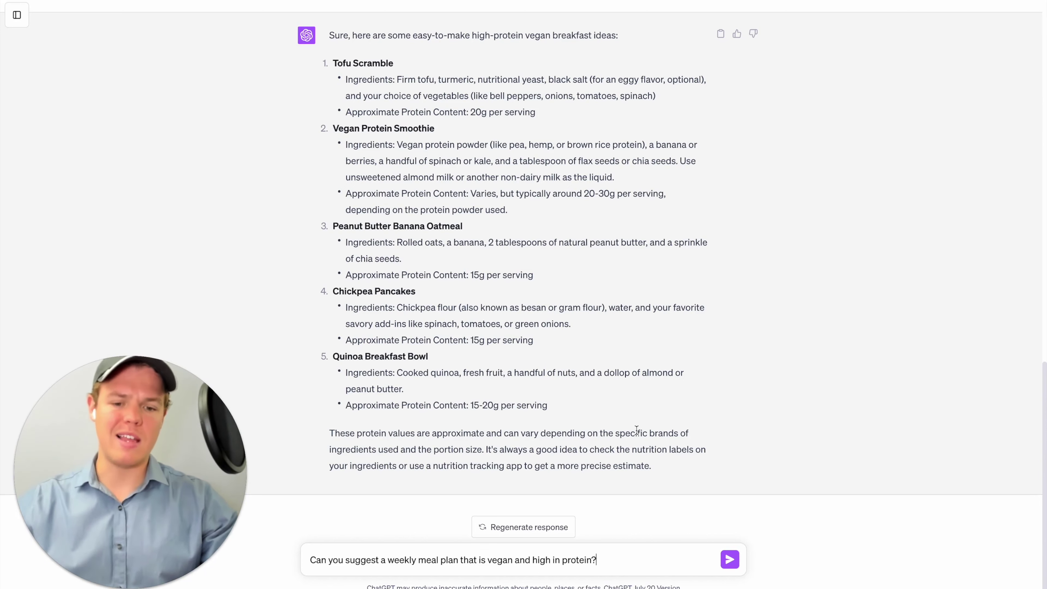
Send the weekly meal plan question and read the seven-day plan with protein amounts
{"action": "key", "text": "Return"}
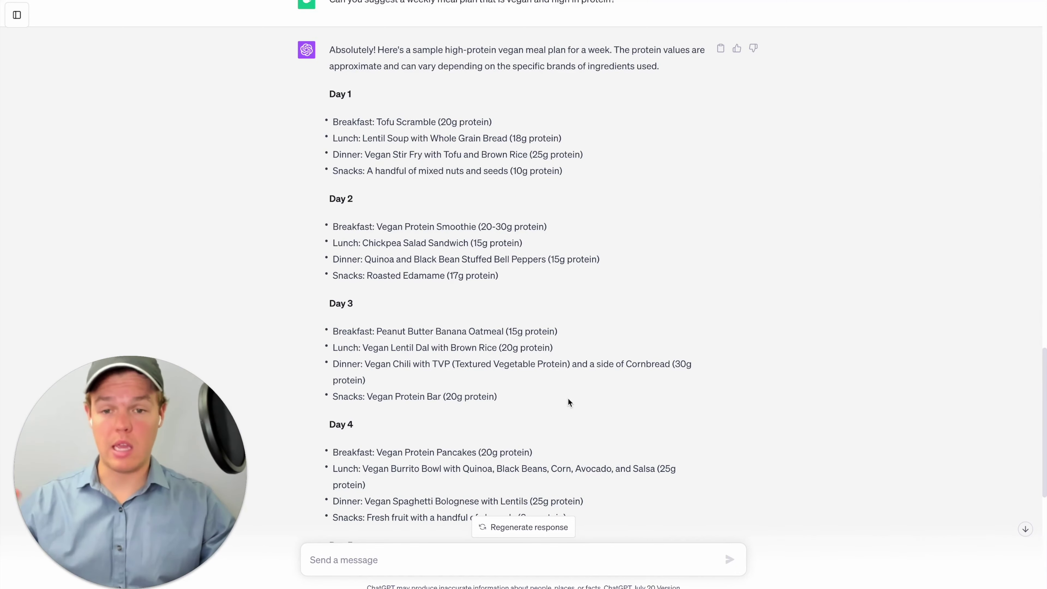
{"action": "scroll", "coordinate": [568, 402], "scroll_direction": "down", "scroll_amount": 1}
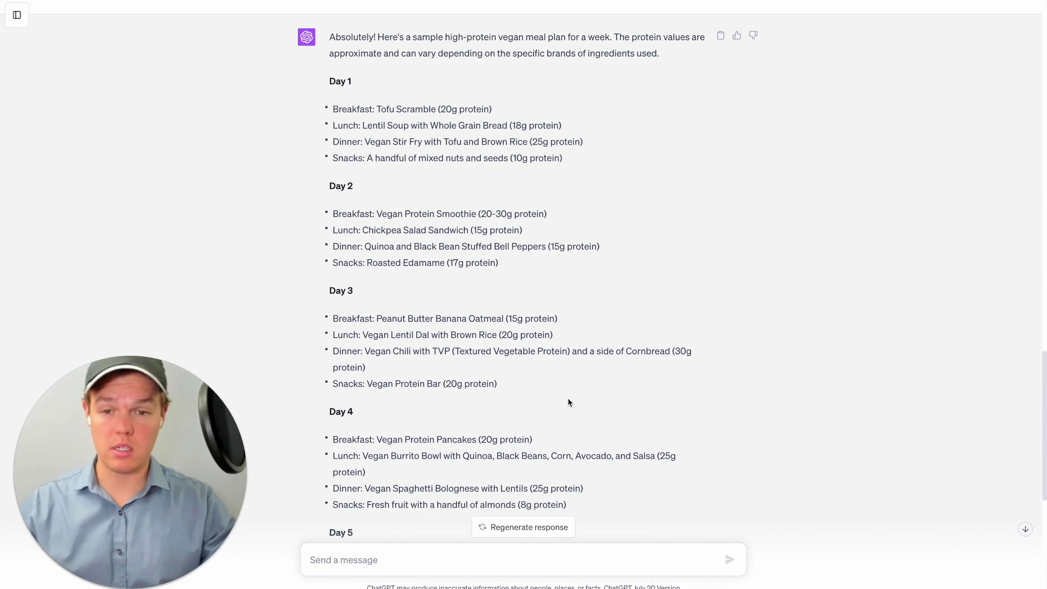
{"action": "scroll", "coordinate": [569, 402], "scroll_direction": "down", "scroll_amount": 5}
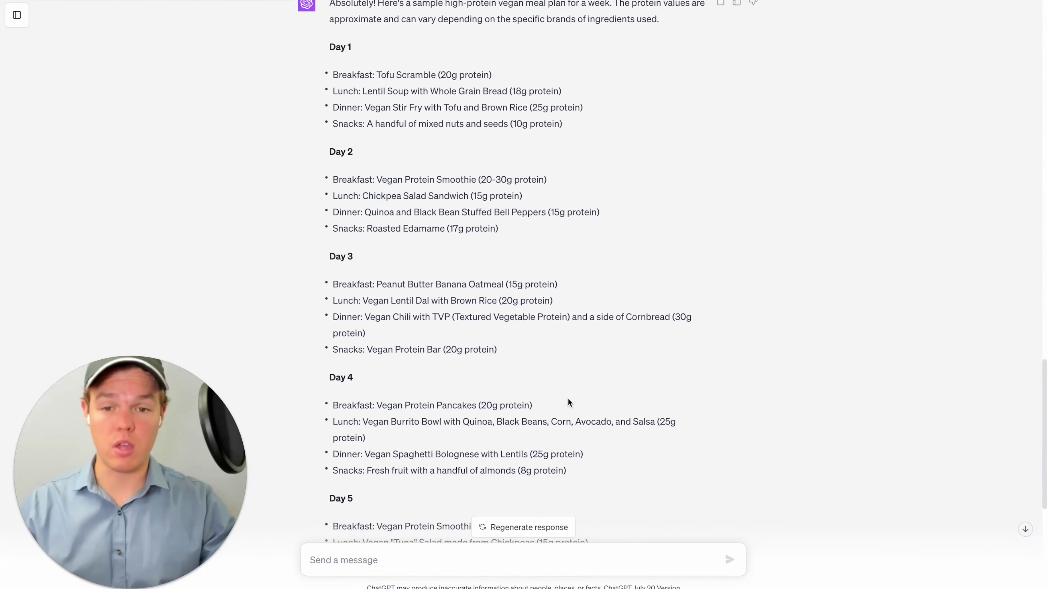
{"action": "scroll", "coordinate": [569, 402], "scroll_direction": "down", "scroll_amount": 10}
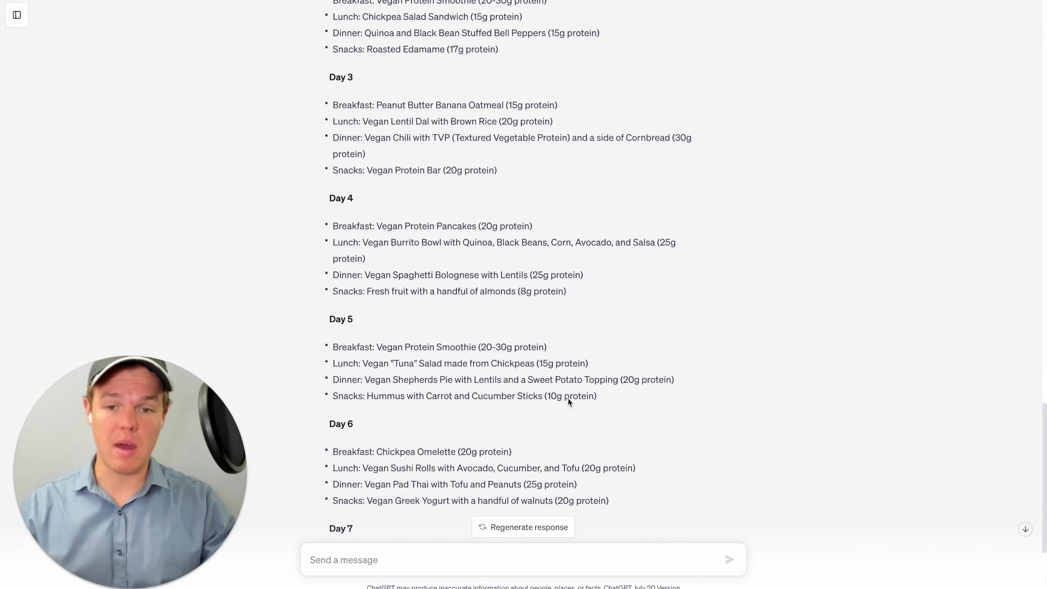
{"action": "scroll", "coordinate": [569, 402], "scroll_direction": "down", "scroll_amount": 8}
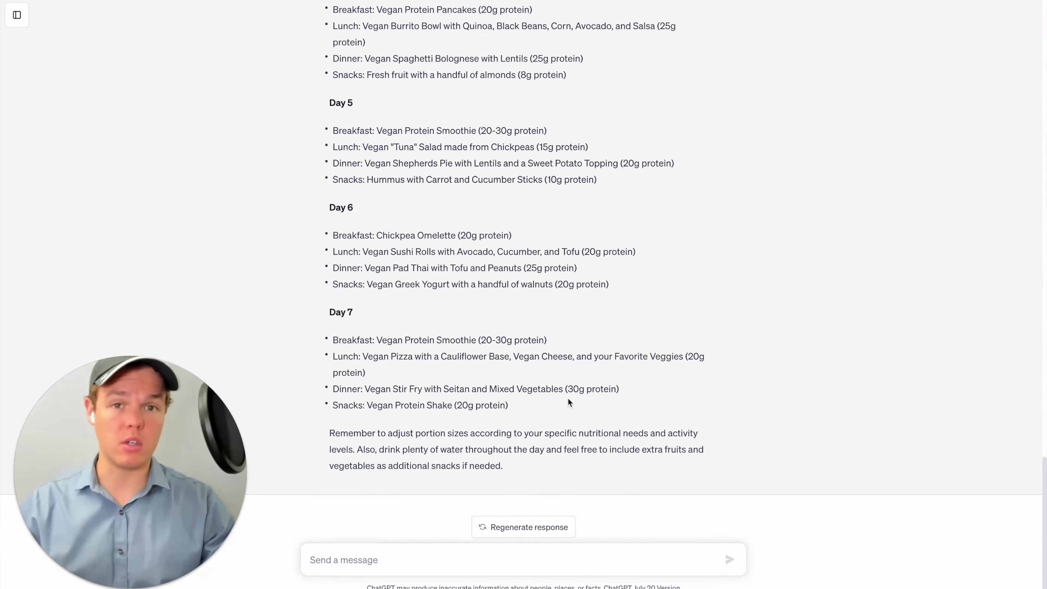
{"action": "left_click", "coordinate": [405, 558]}
Ask ChatGPT for an advanced HIIT workout
{"action": "type", "text": "Can you design a high-intensity interval training (HIIT) workout for advanced fitness levels?"}
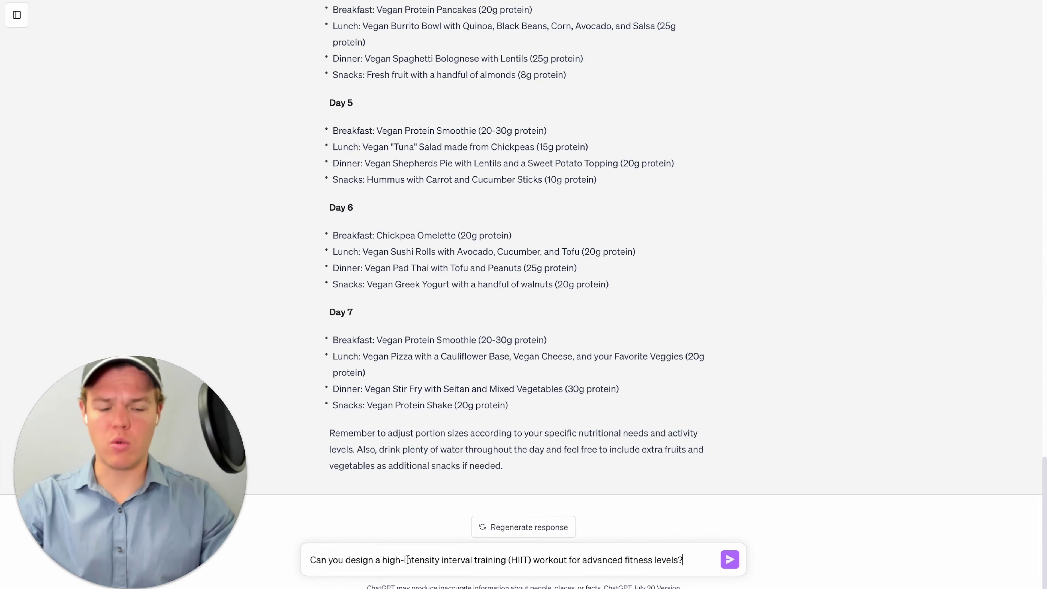
{"action": "key", "text": "Return"}
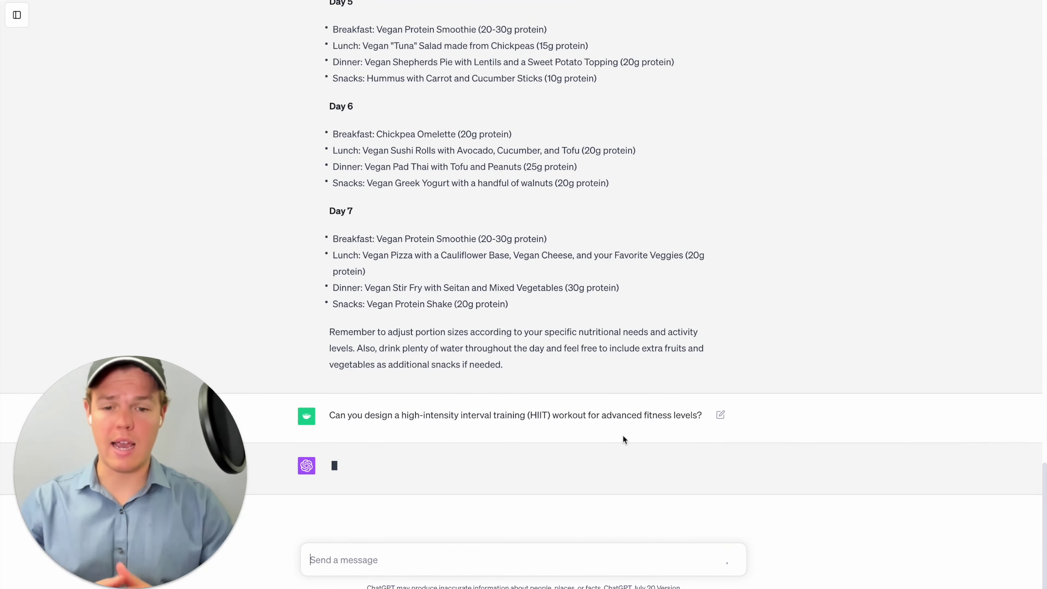